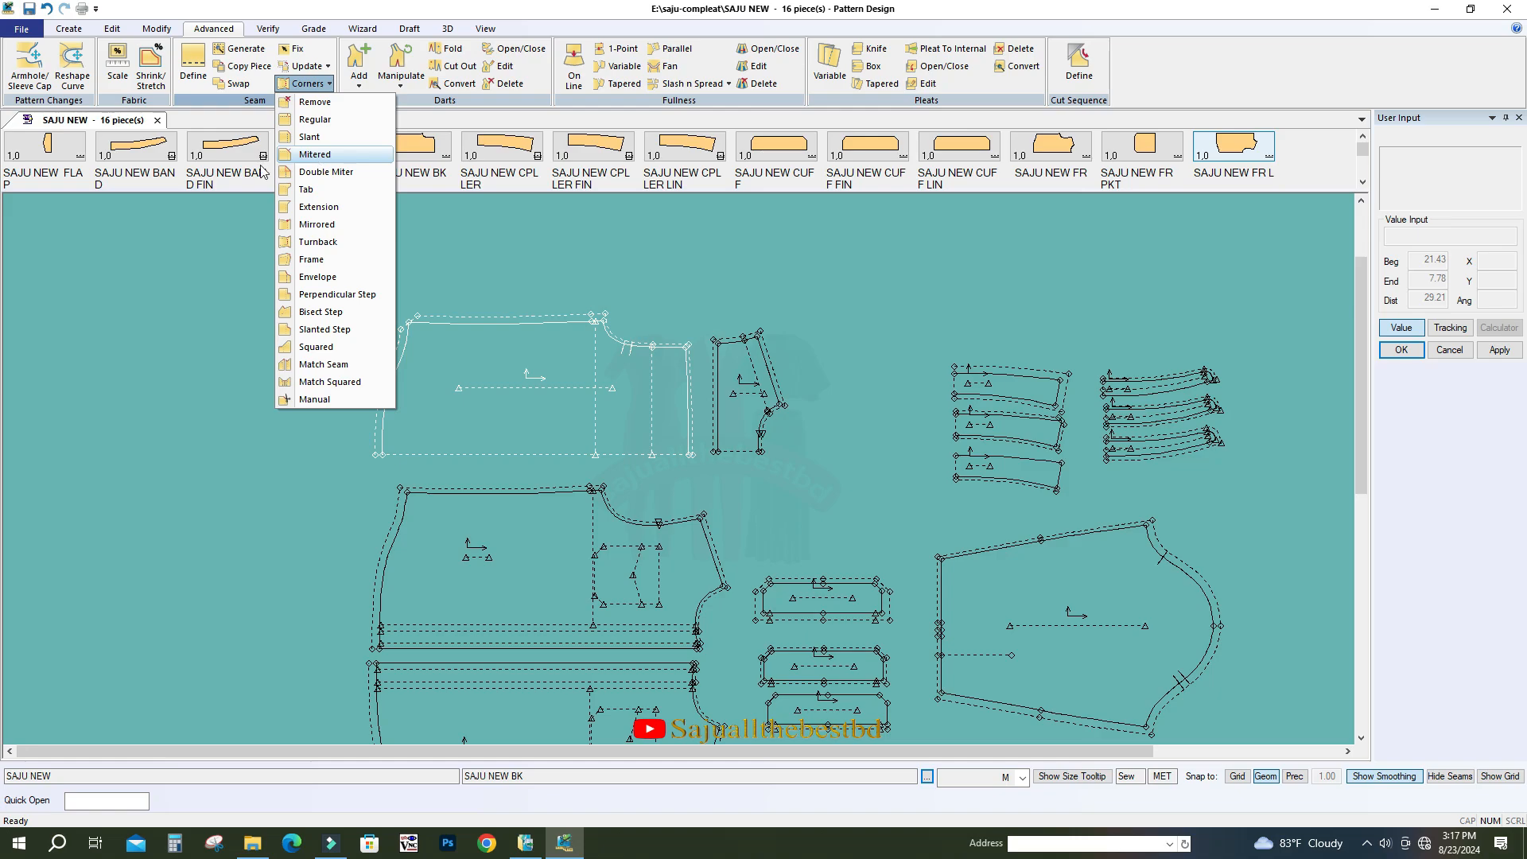
pyautogui.click(305, 156)
pyautogui.scroll(5, 409, 321)
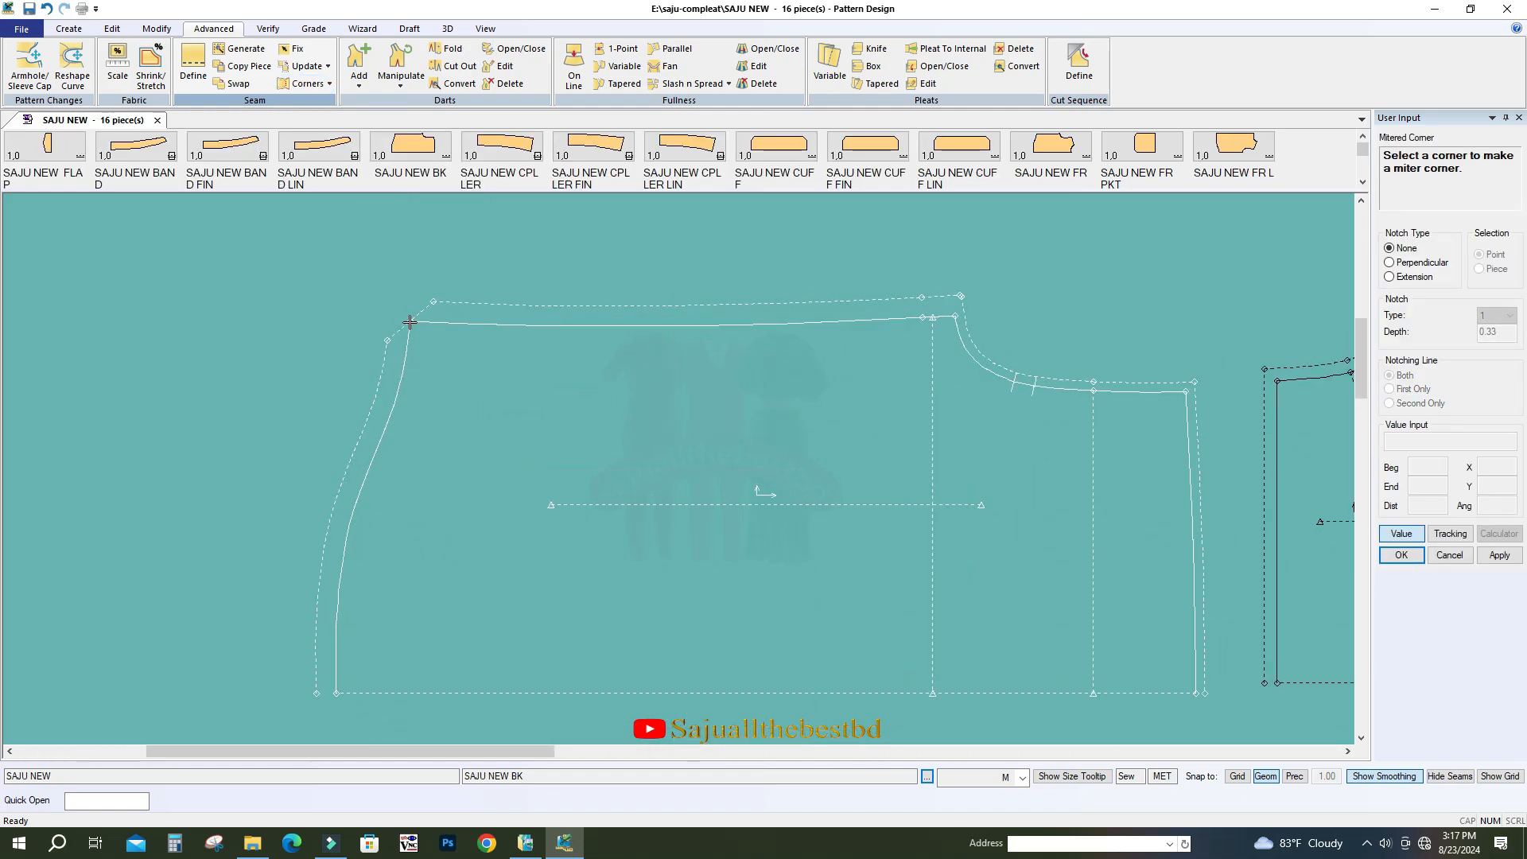
pyautogui.scroll(2, 409, 321)
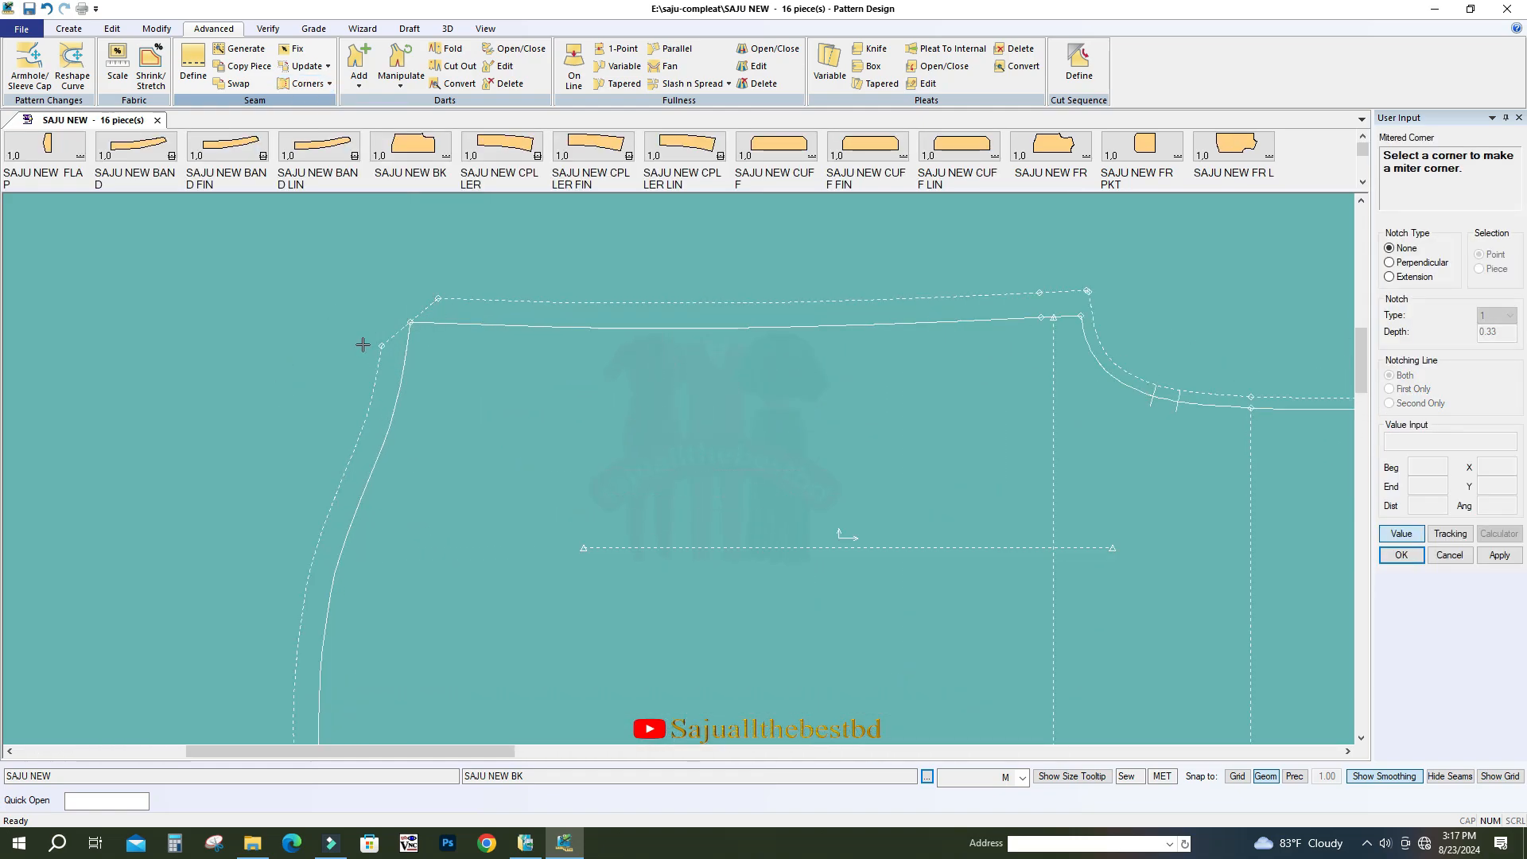
pyautogui.scroll(-2, 225, 358)
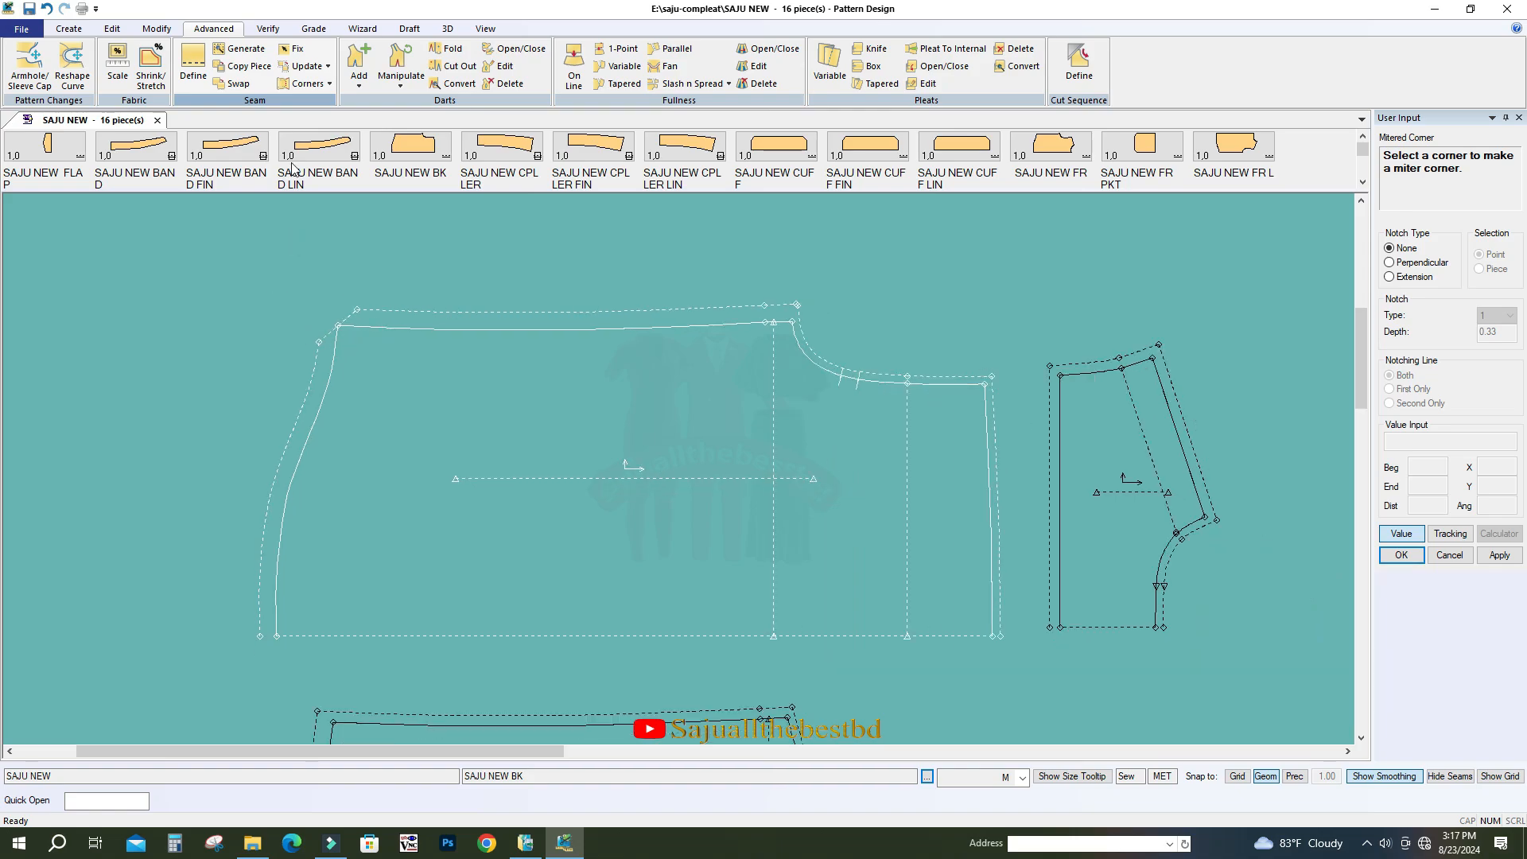
pyautogui.scroll(-2, 327, 251)
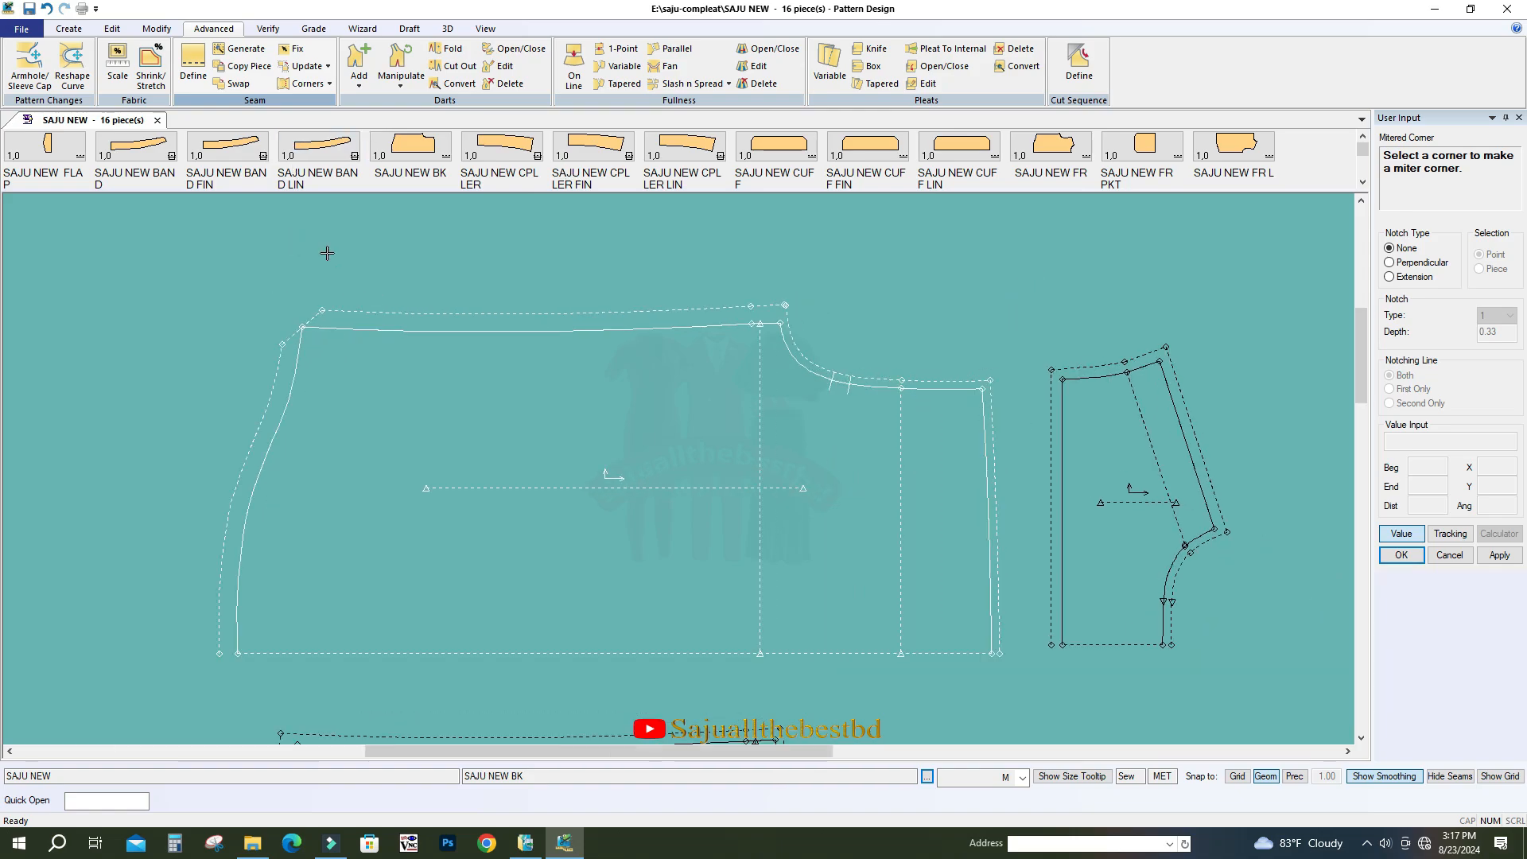
# Step: Start a mitered corner on the back piece where the armhole meets the yoke seam and switch its distance to cursor placement
pyautogui.click(330, 84)
pyautogui.click(314, 156)
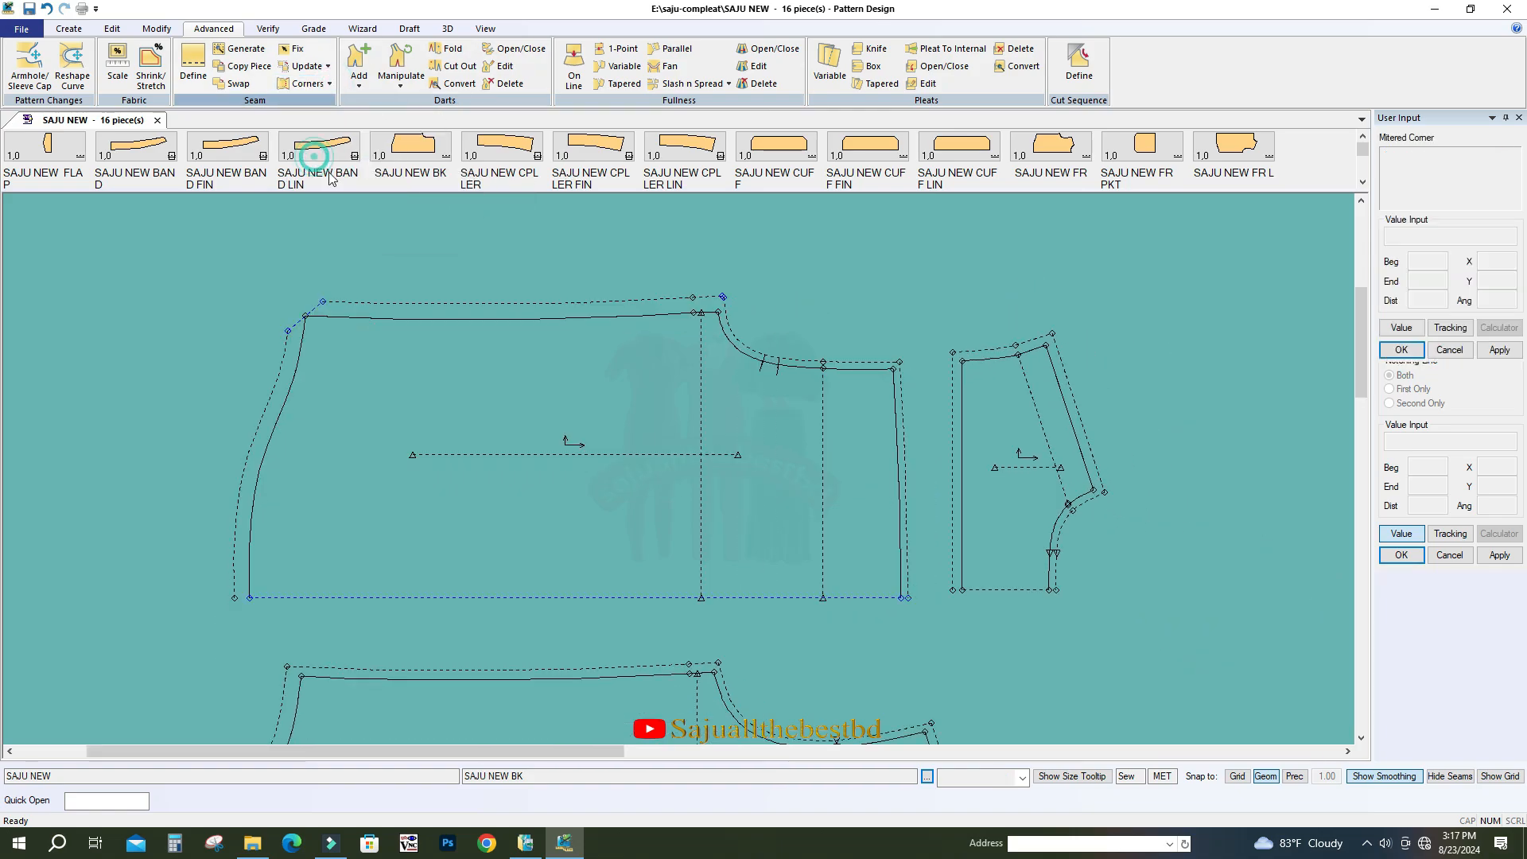
pyautogui.scroll(3, 1016, 327)
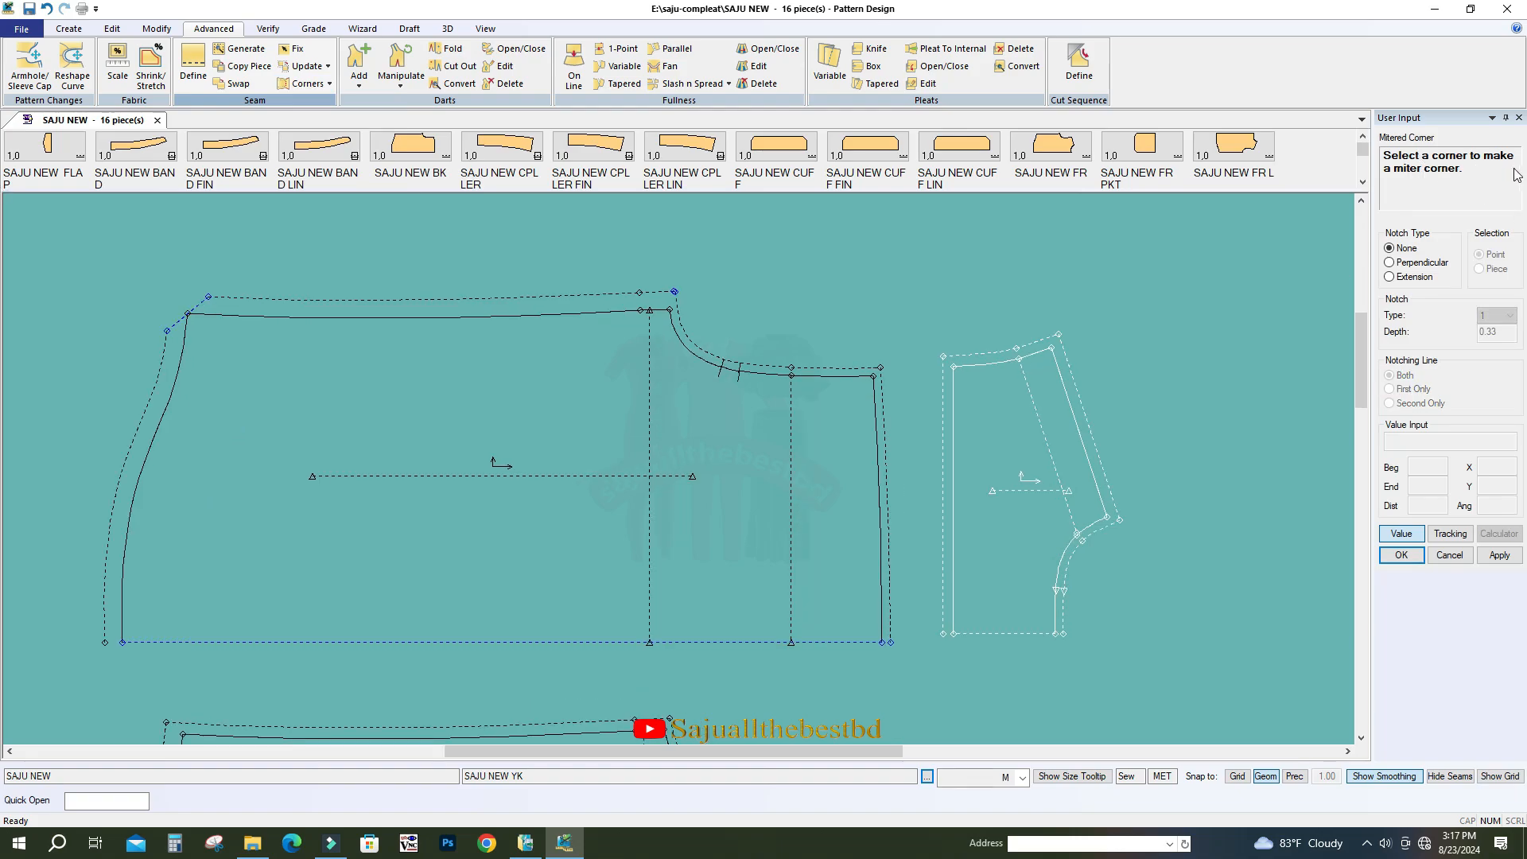
pyautogui.scroll(2, 870, 396)
pyautogui.scroll(3, 871, 396)
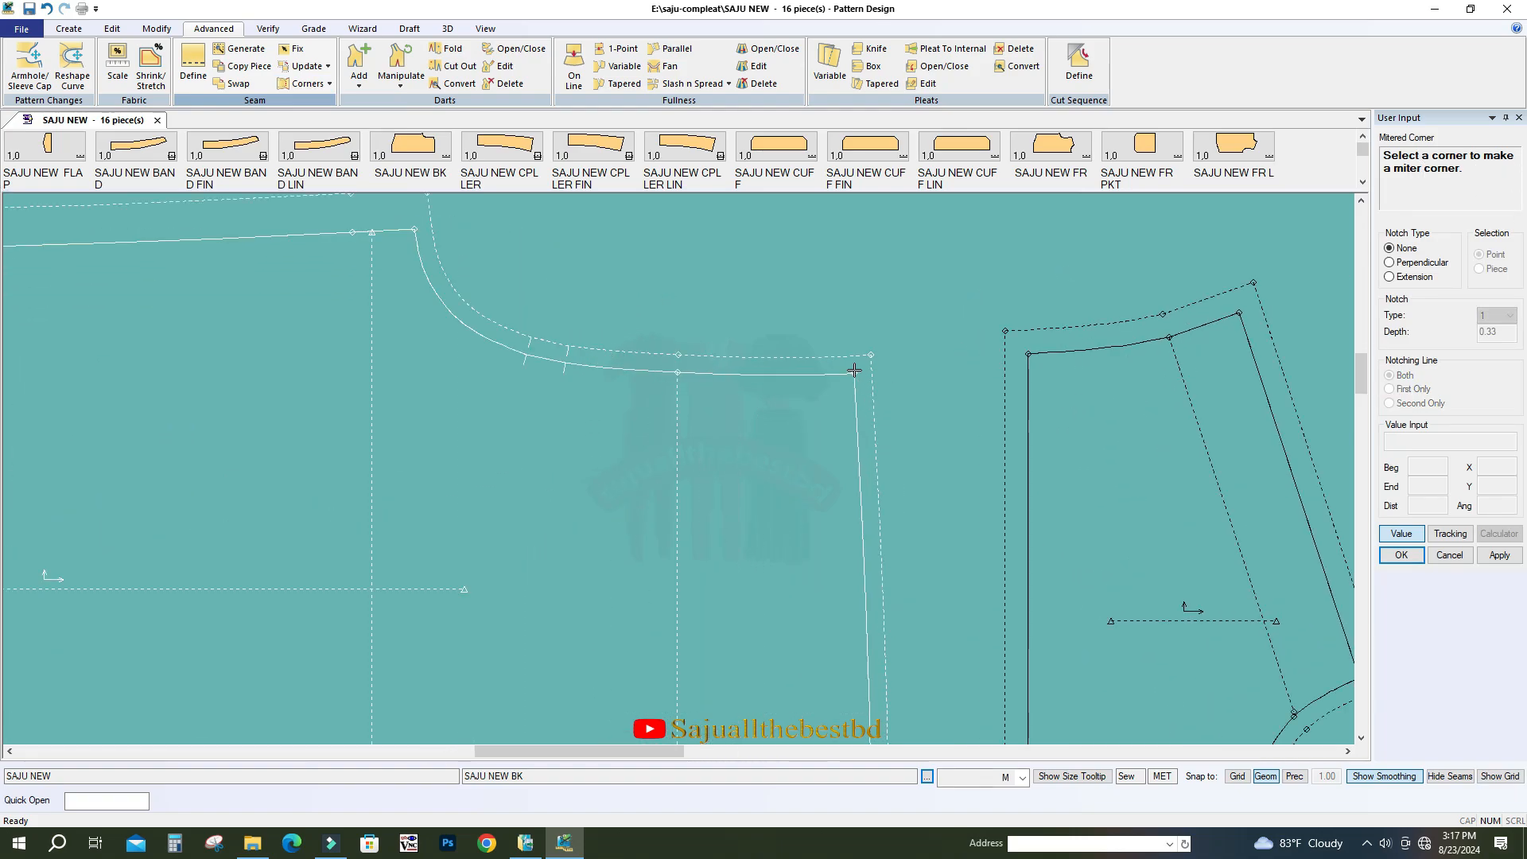
pyautogui.click(849, 385)
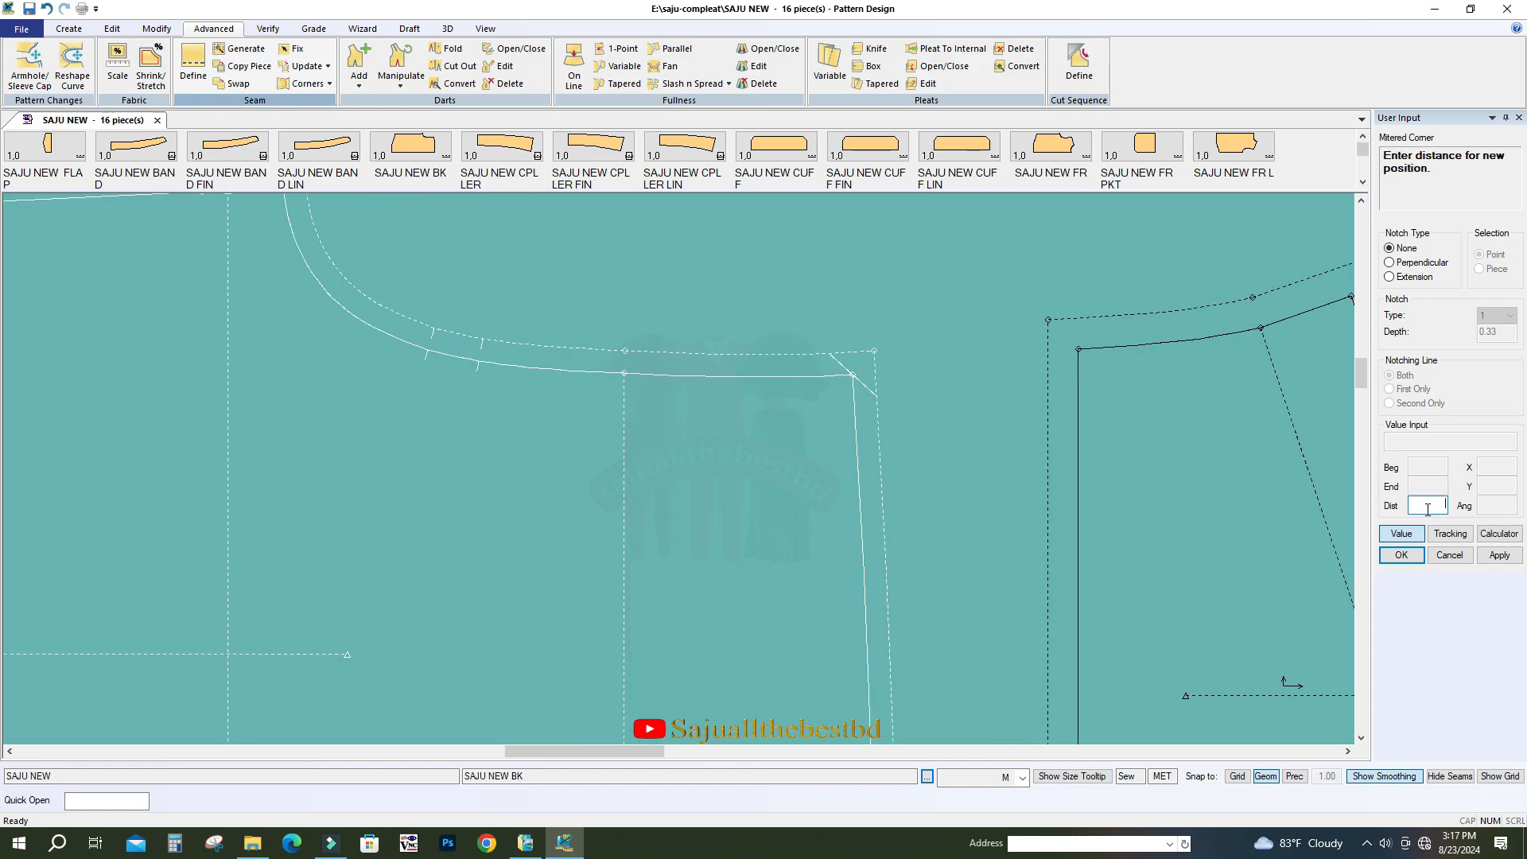
pyautogui.click(1401, 554)
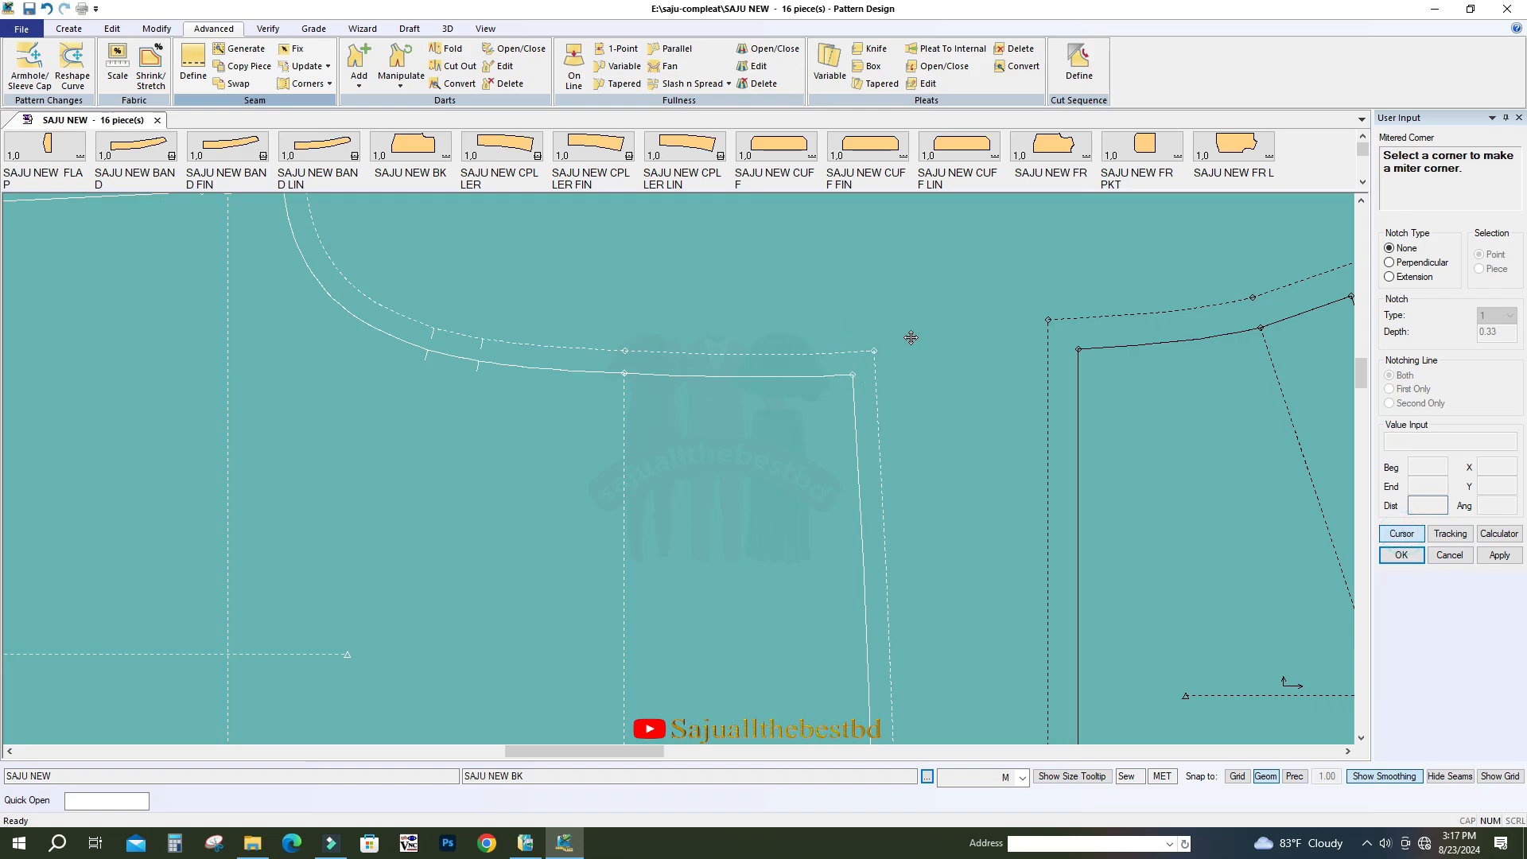
# Step: Turn off geometry snapping and place the miter freehand across the seam allowance at the back piece's armhole and yoke seam corner
pyautogui.scroll(1, 913, 329)
pyautogui.scroll(1, 862, 379)
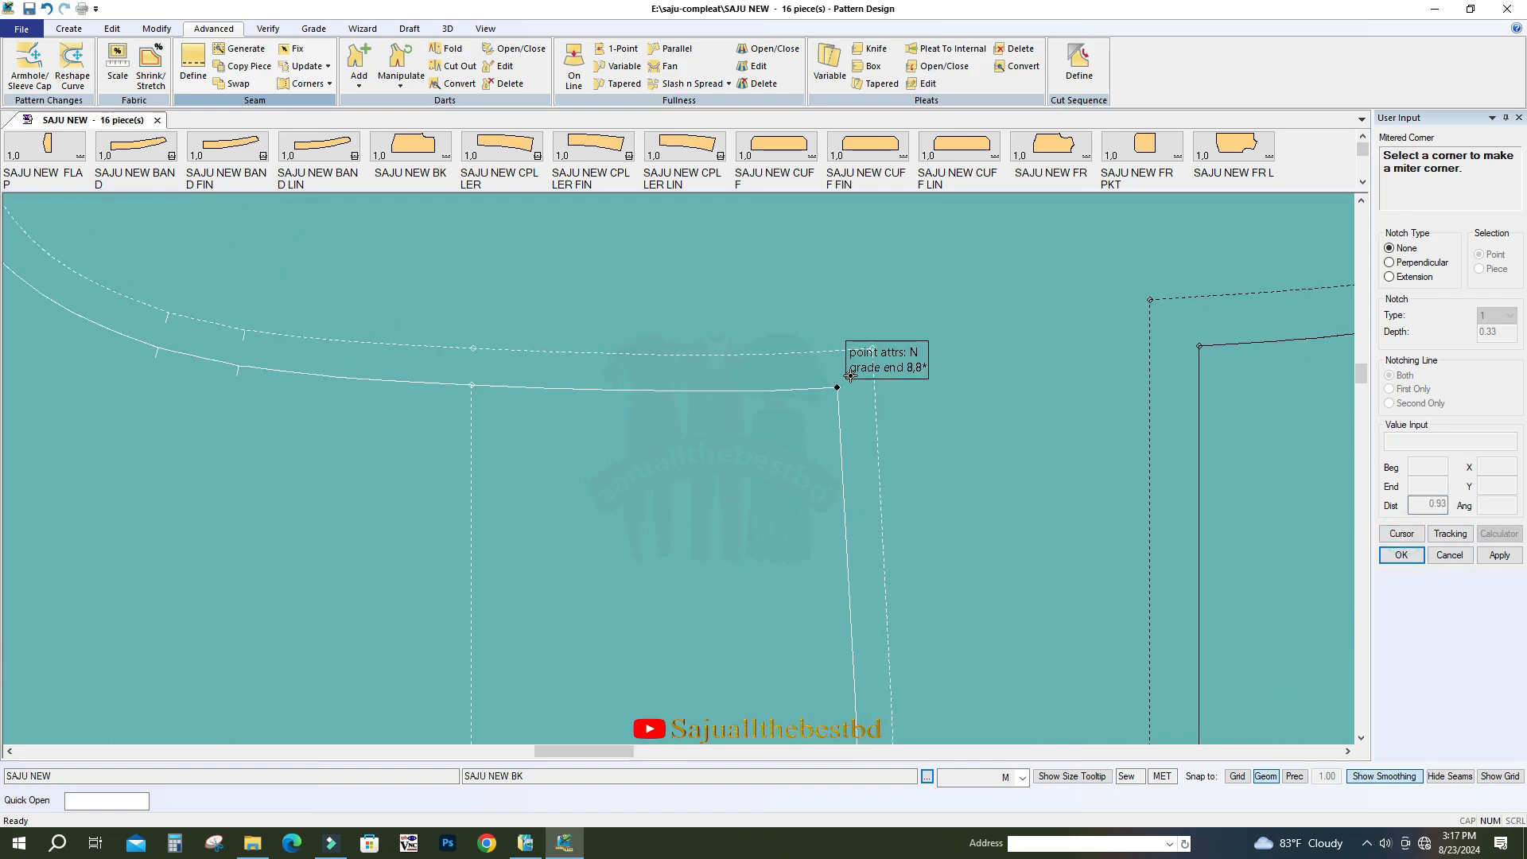
pyautogui.click(868, 357)
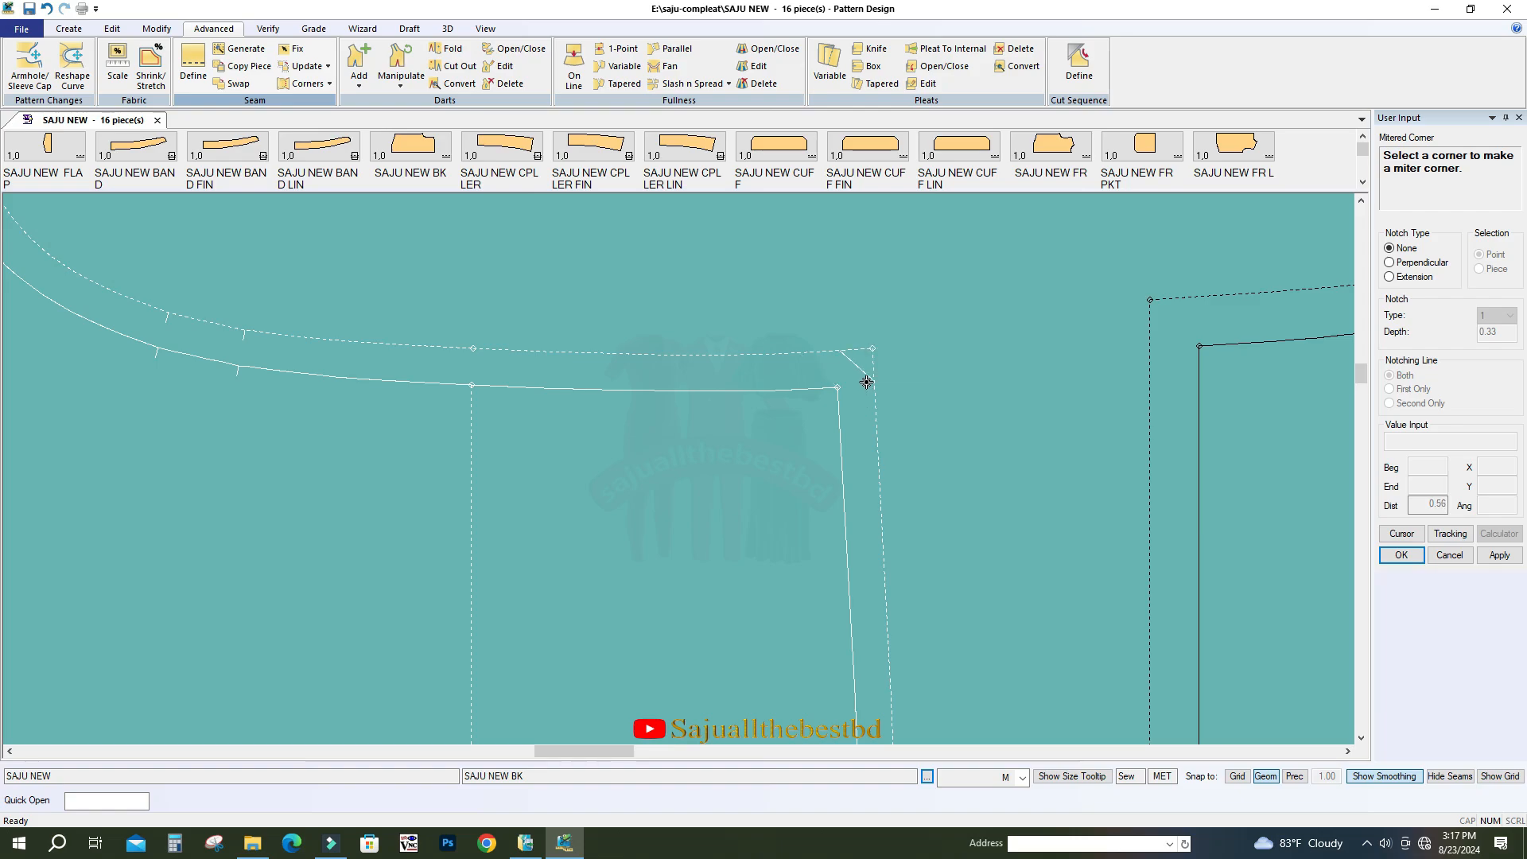
pyautogui.click(1274, 776)
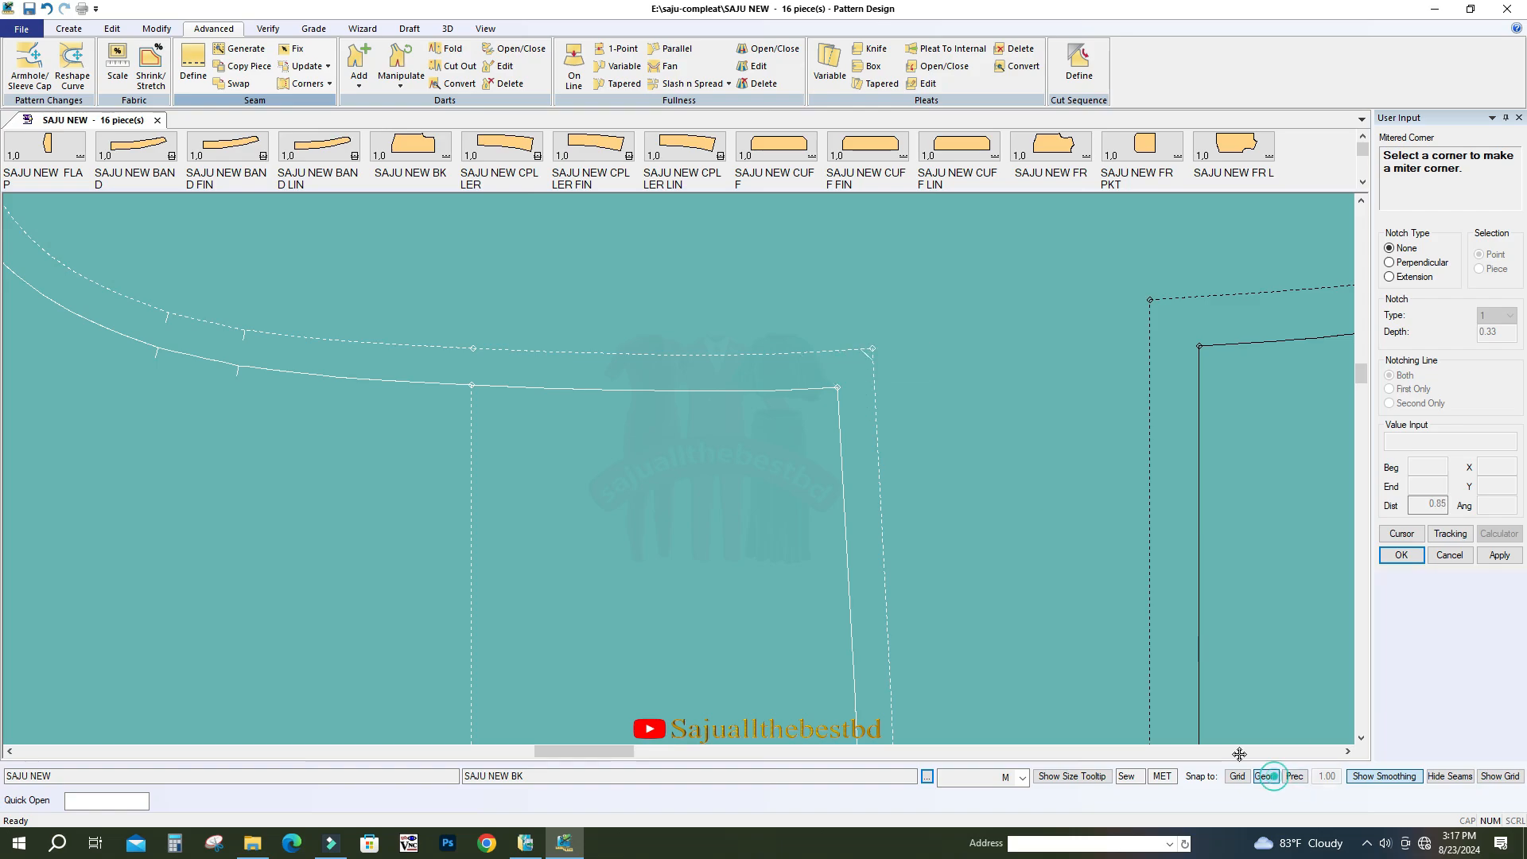
pyautogui.click(867, 389)
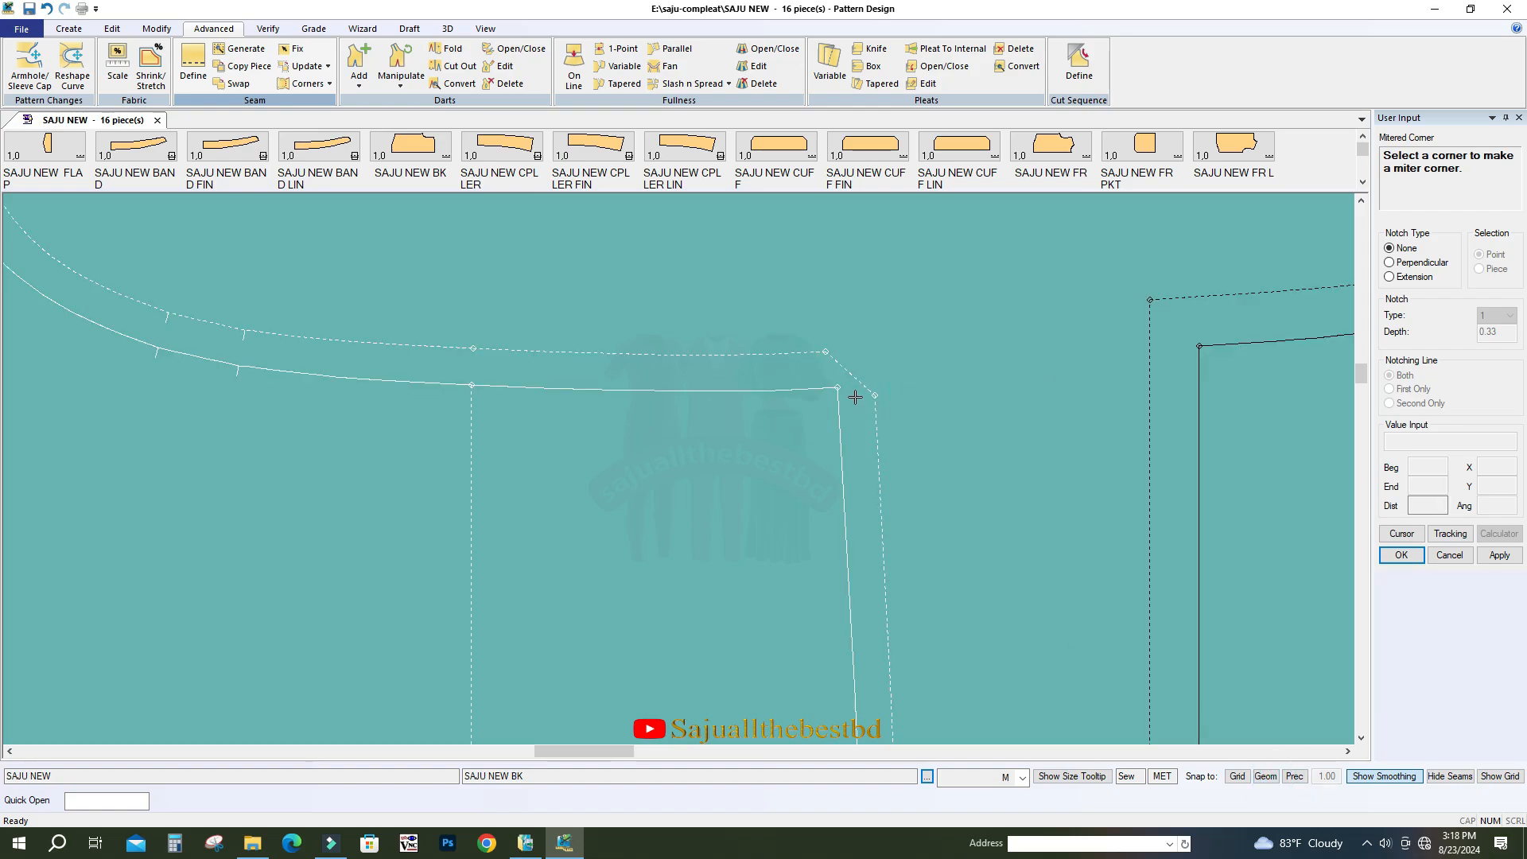
pyautogui.rightClick(823, 340)
pyautogui.click(835, 348)
# Step: Miter the seam allowance freehand with no notch on the yoke piece where the armhole meets the shoulder
pyautogui.scroll(-1, 579, 376)
pyautogui.scroll(-4, 579, 375)
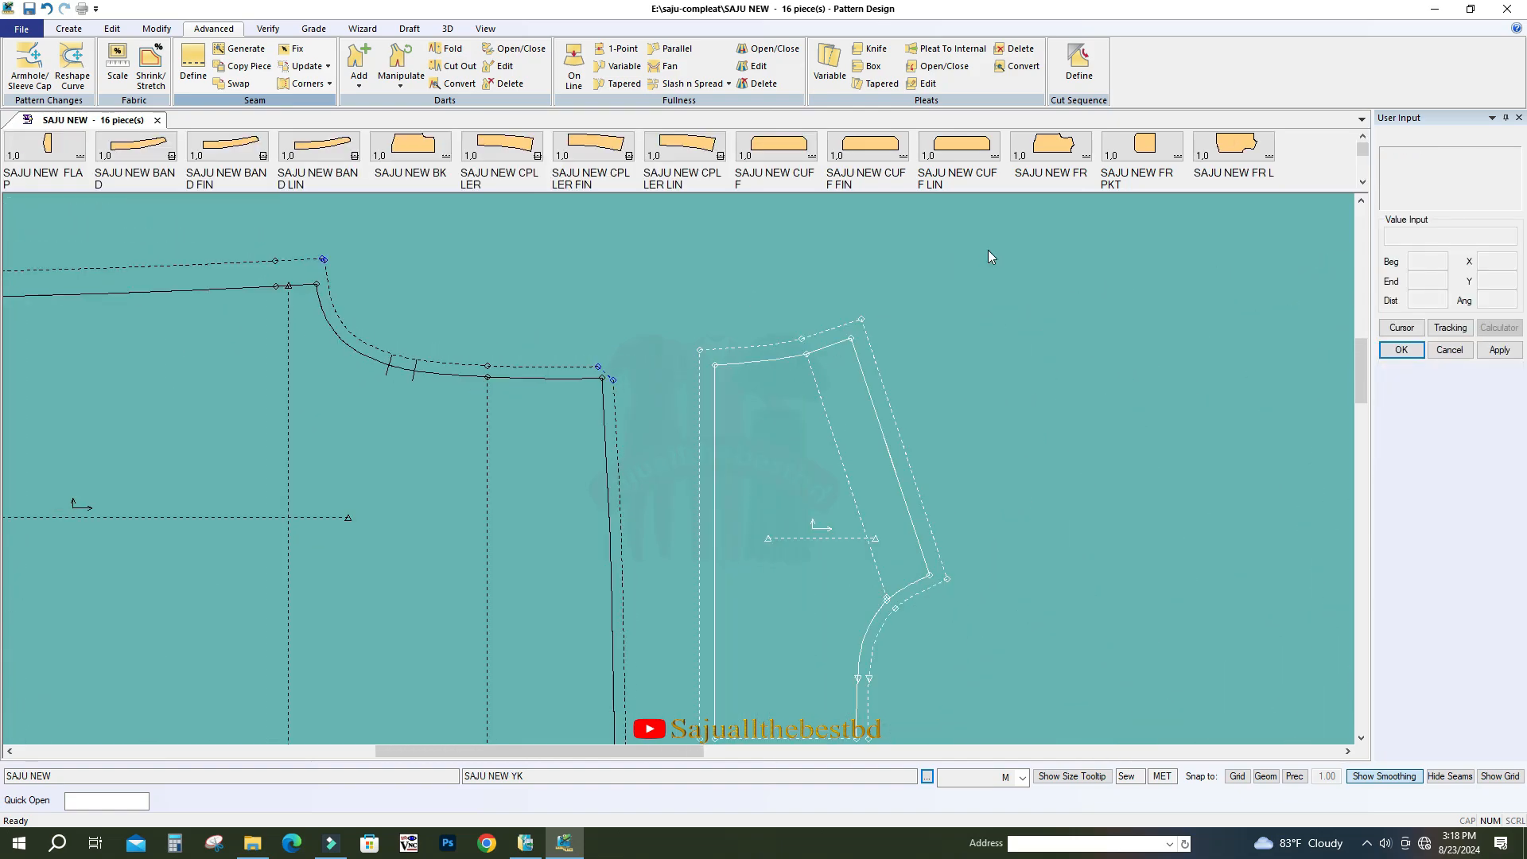
pyautogui.scroll(3, 942, 310)
pyautogui.click(307, 84)
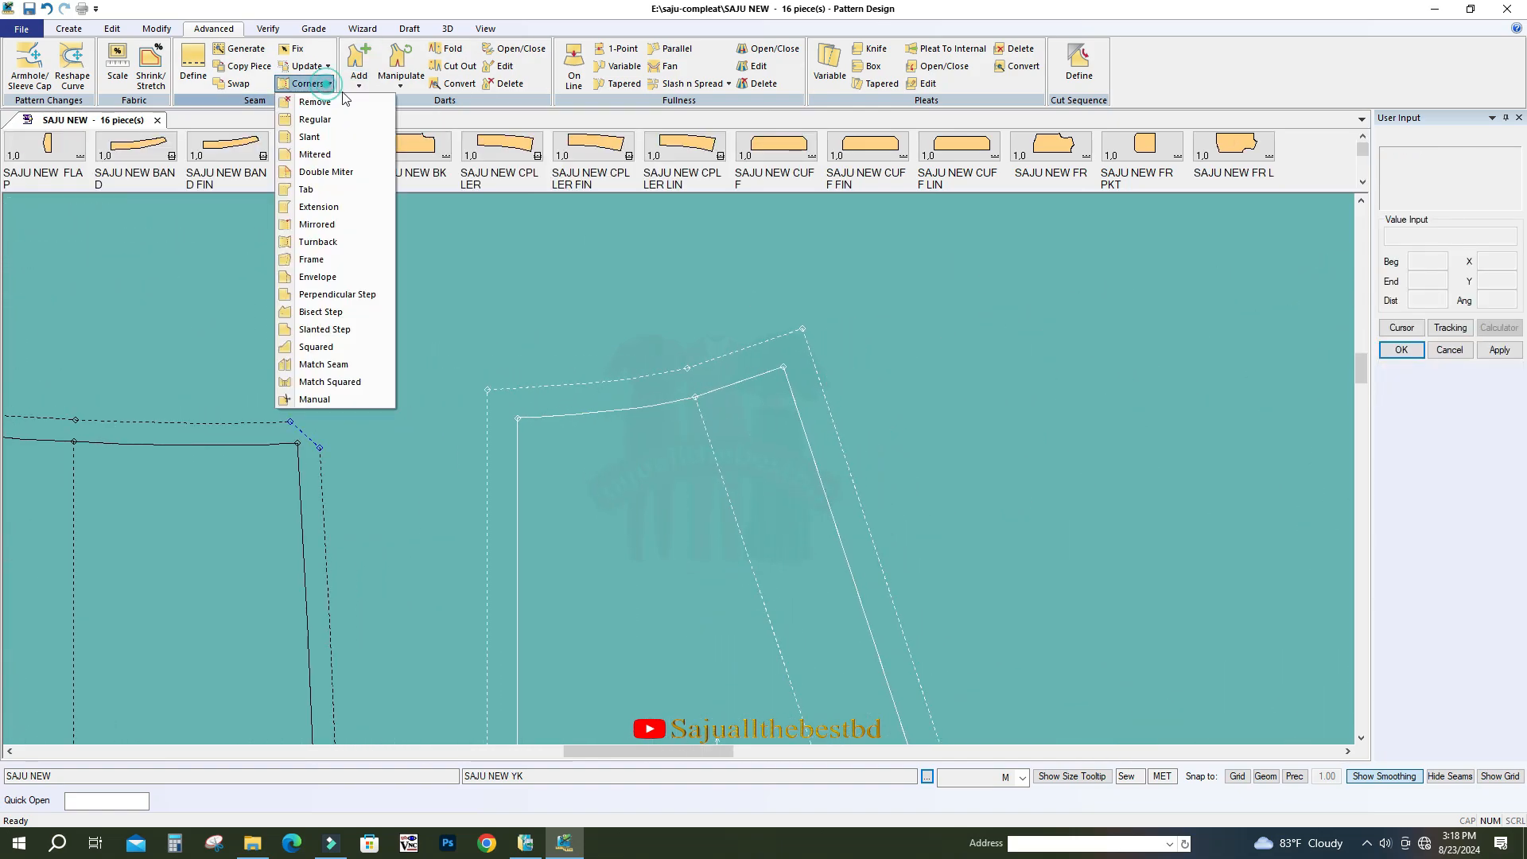
pyautogui.click(316, 155)
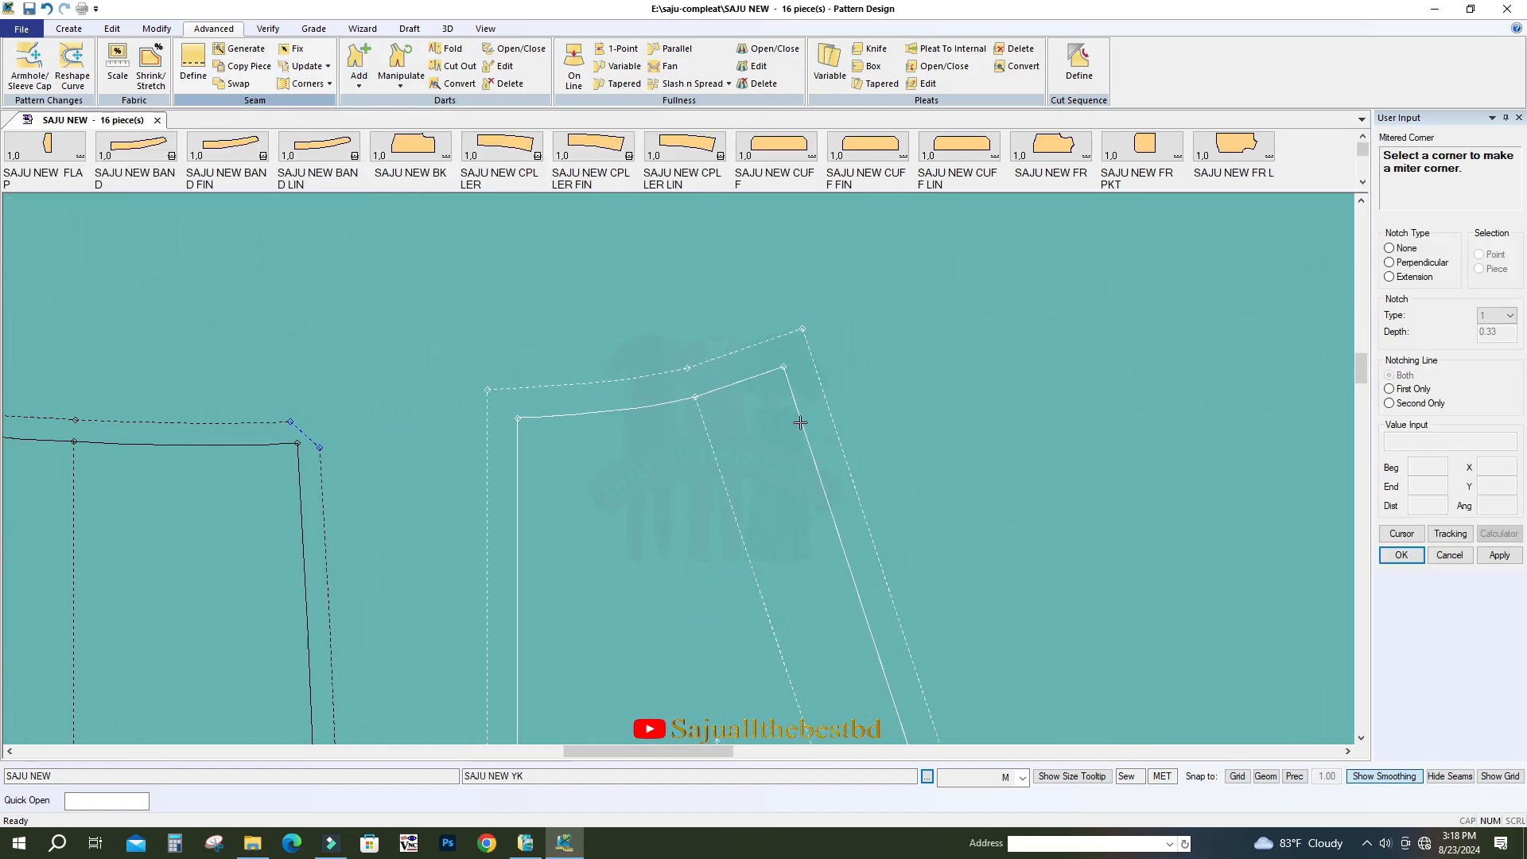
pyautogui.click(782, 365)
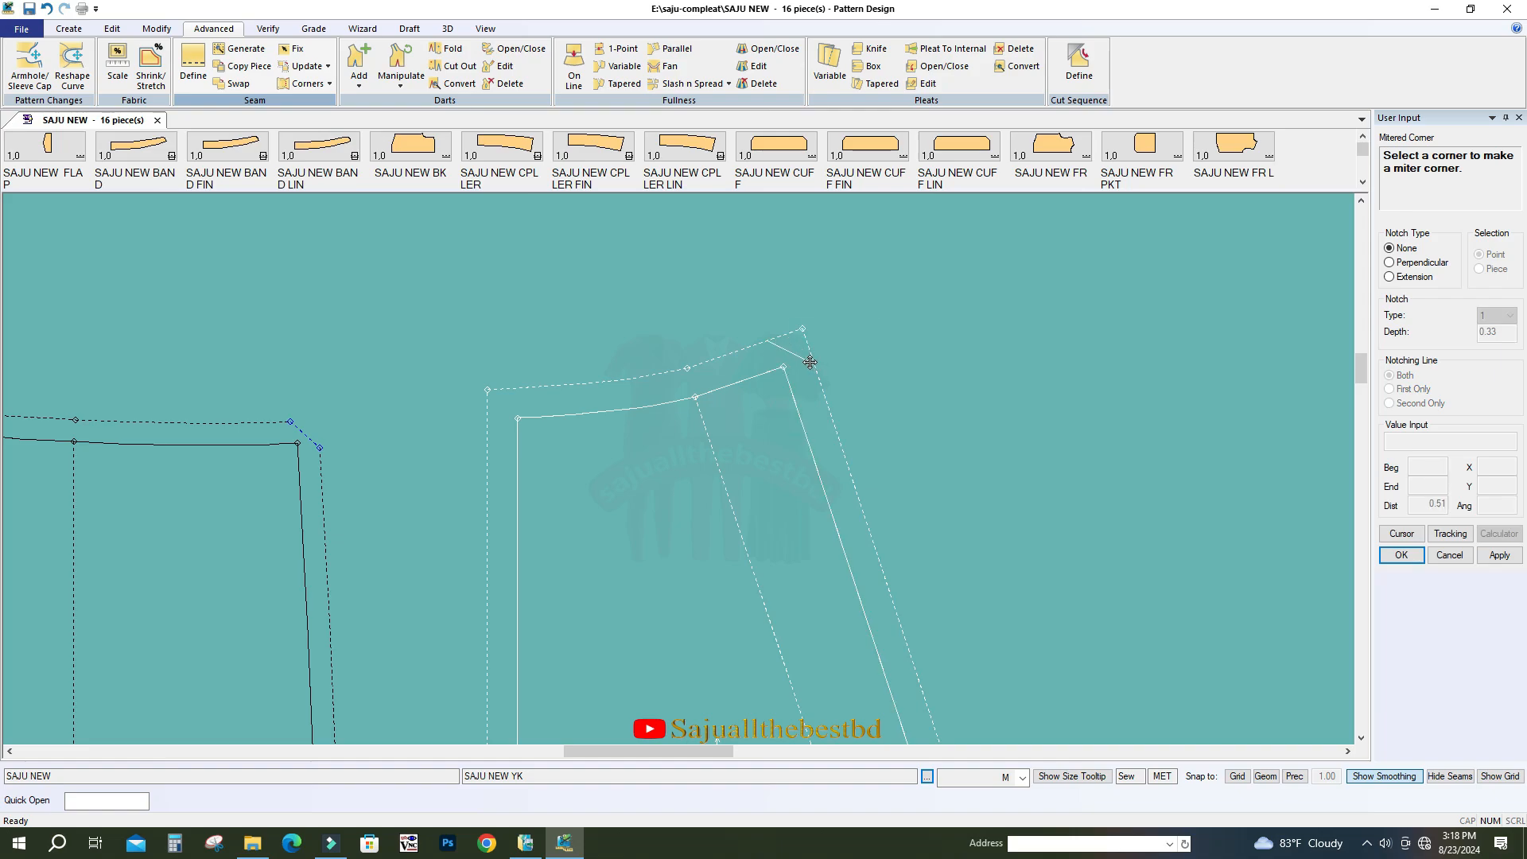
pyautogui.click(814, 363)
pyautogui.rightClick(880, 317)
pyautogui.click(881, 318)
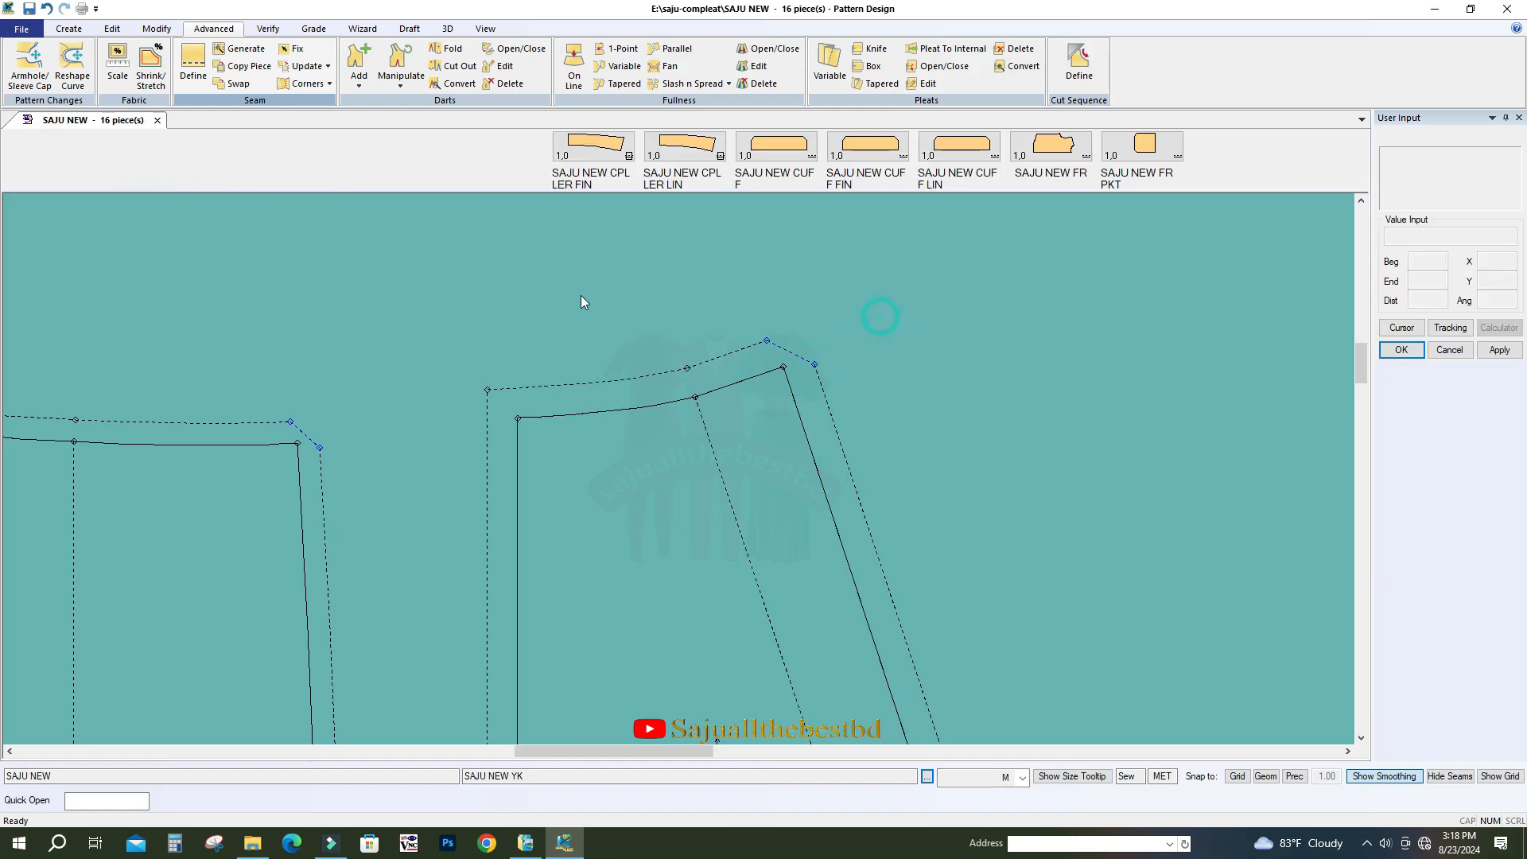
# Step: Examine the seam allowance corners on the three collar pieces, comparing the main collar with its lining
pyautogui.scroll(-3, 600, 275)
pyautogui.scroll(-3, 617, 262)
pyautogui.scroll(-1, 437, 298)
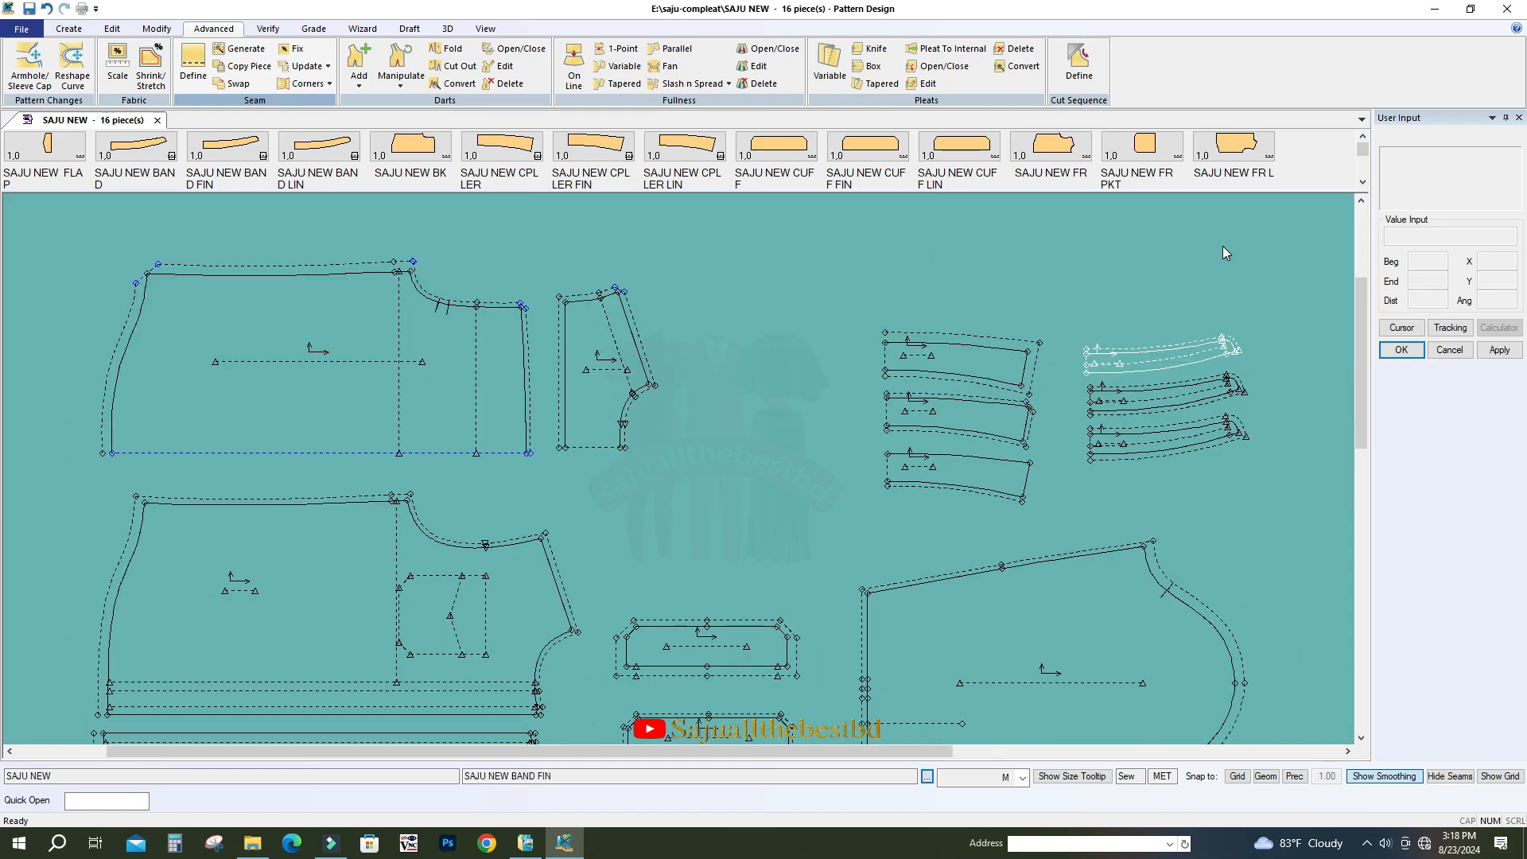
pyautogui.scroll(1, 1208, 256)
pyautogui.scroll(-2, 433, 413)
pyautogui.scroll(1, 941, 366)
pyautogui.scroll(4, 942, 372)
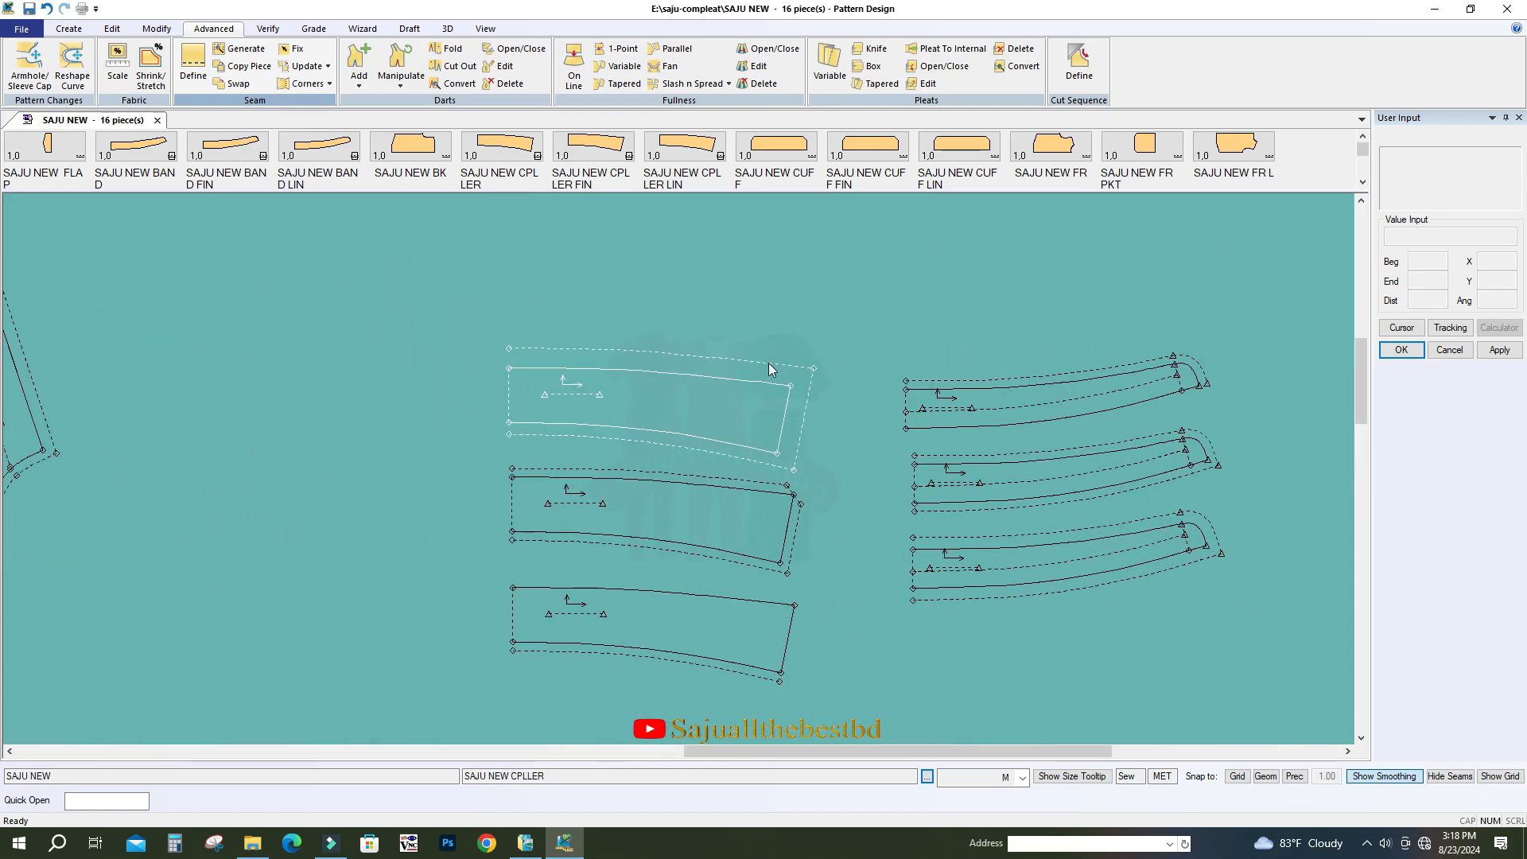
pyautogui.scroll(2, 833, 402)
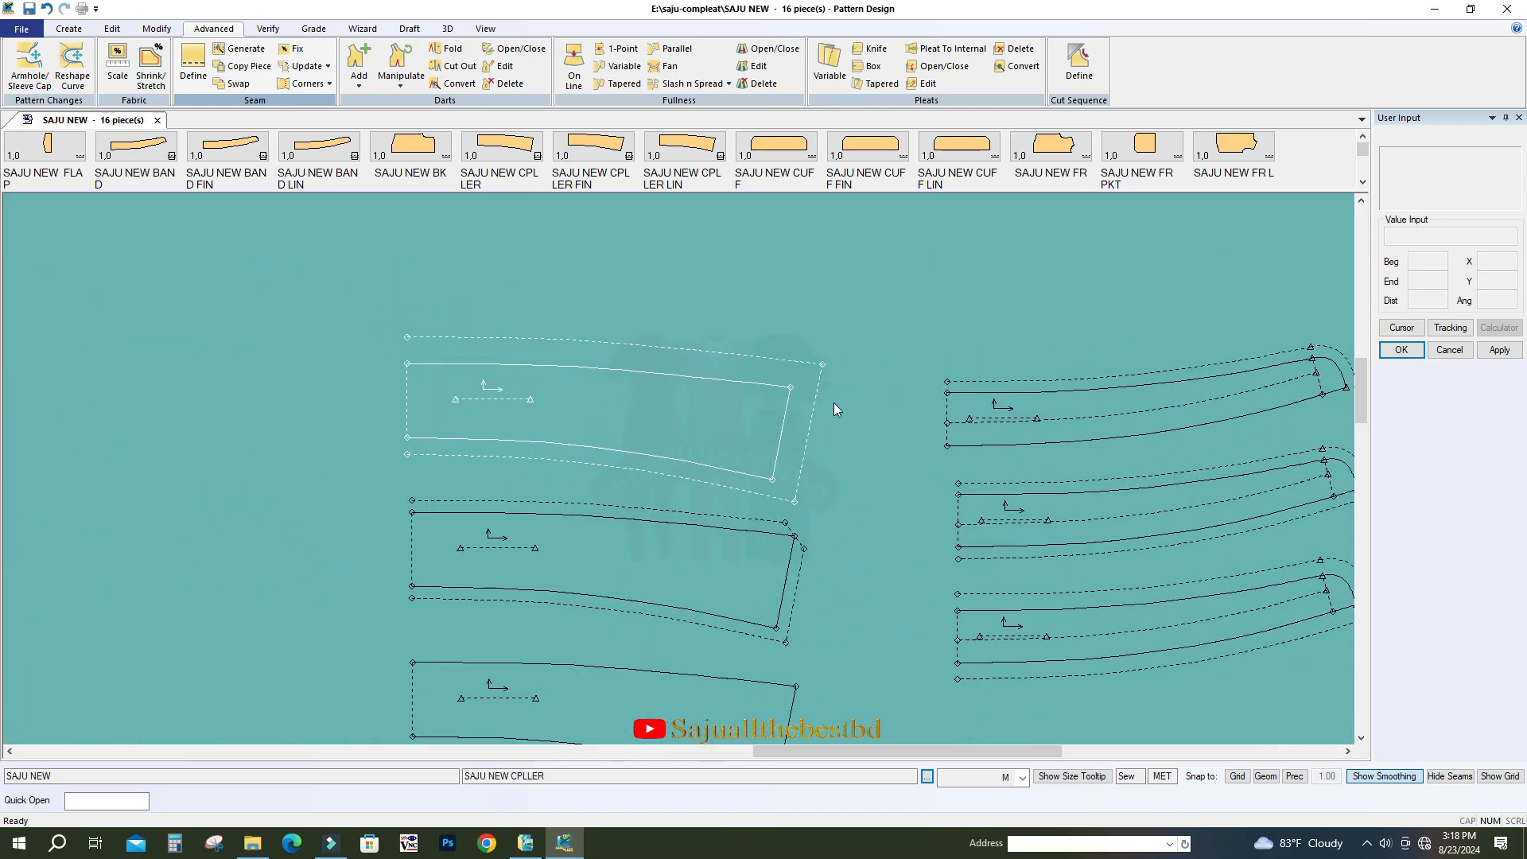
pyautogui.scroll(-3, 637, 398)
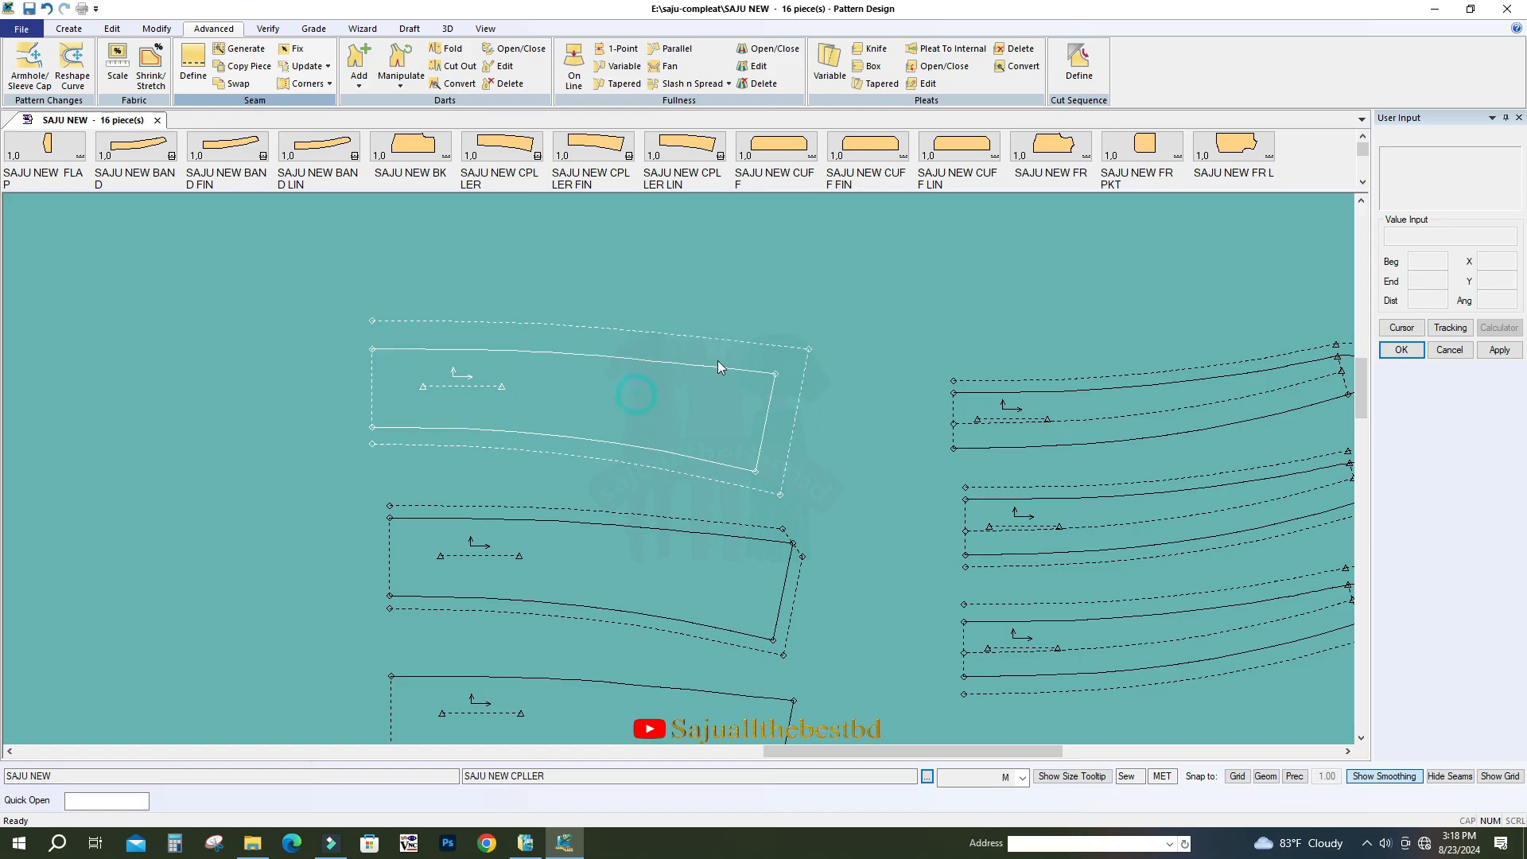
pyautogui.scroll(2, 747, 557)
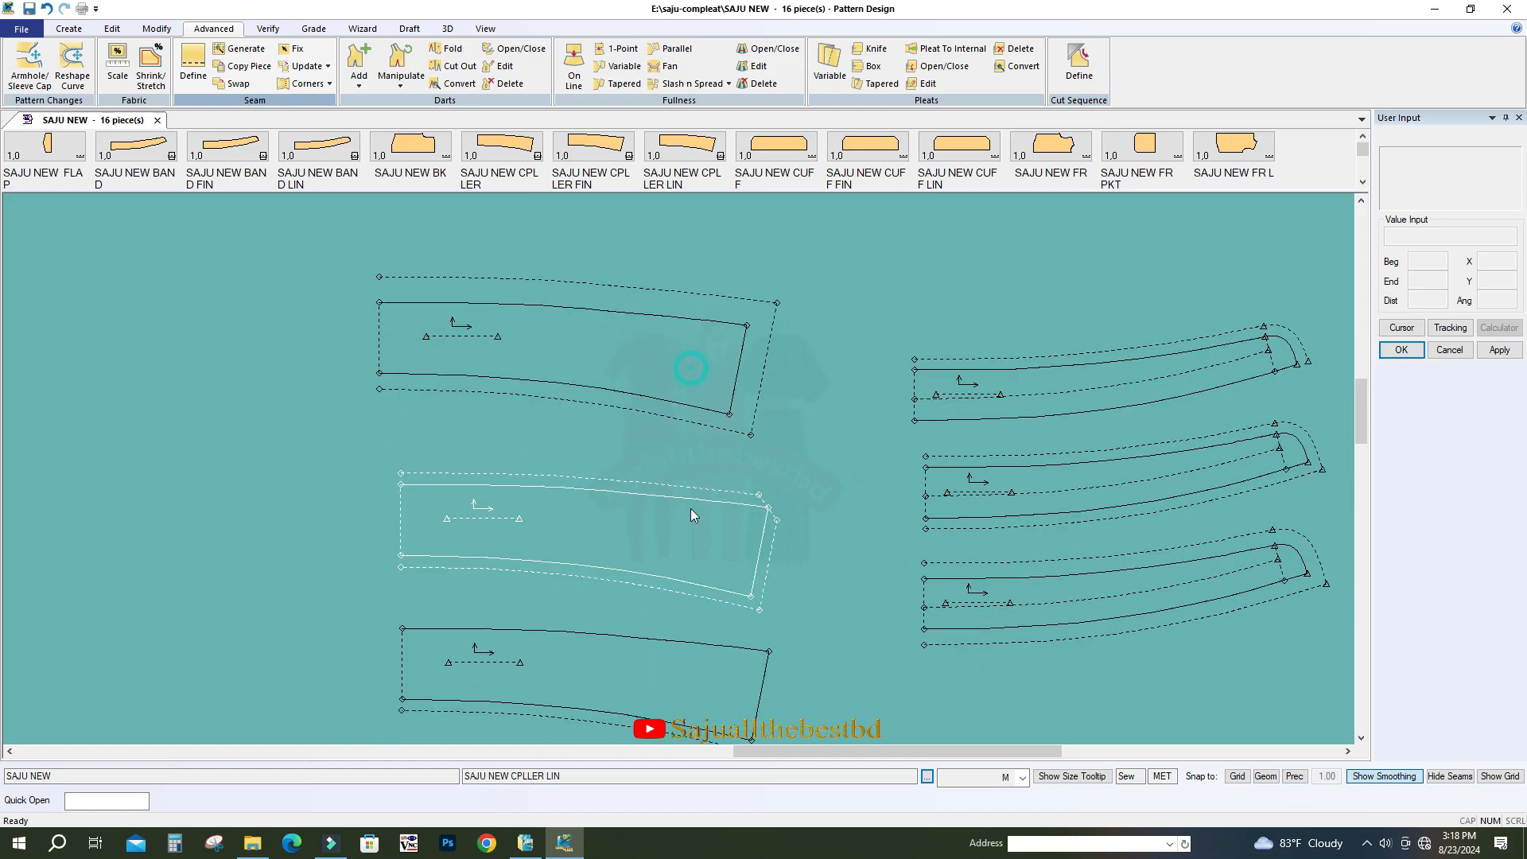
pyautogui.scroll(3, 705, 542)
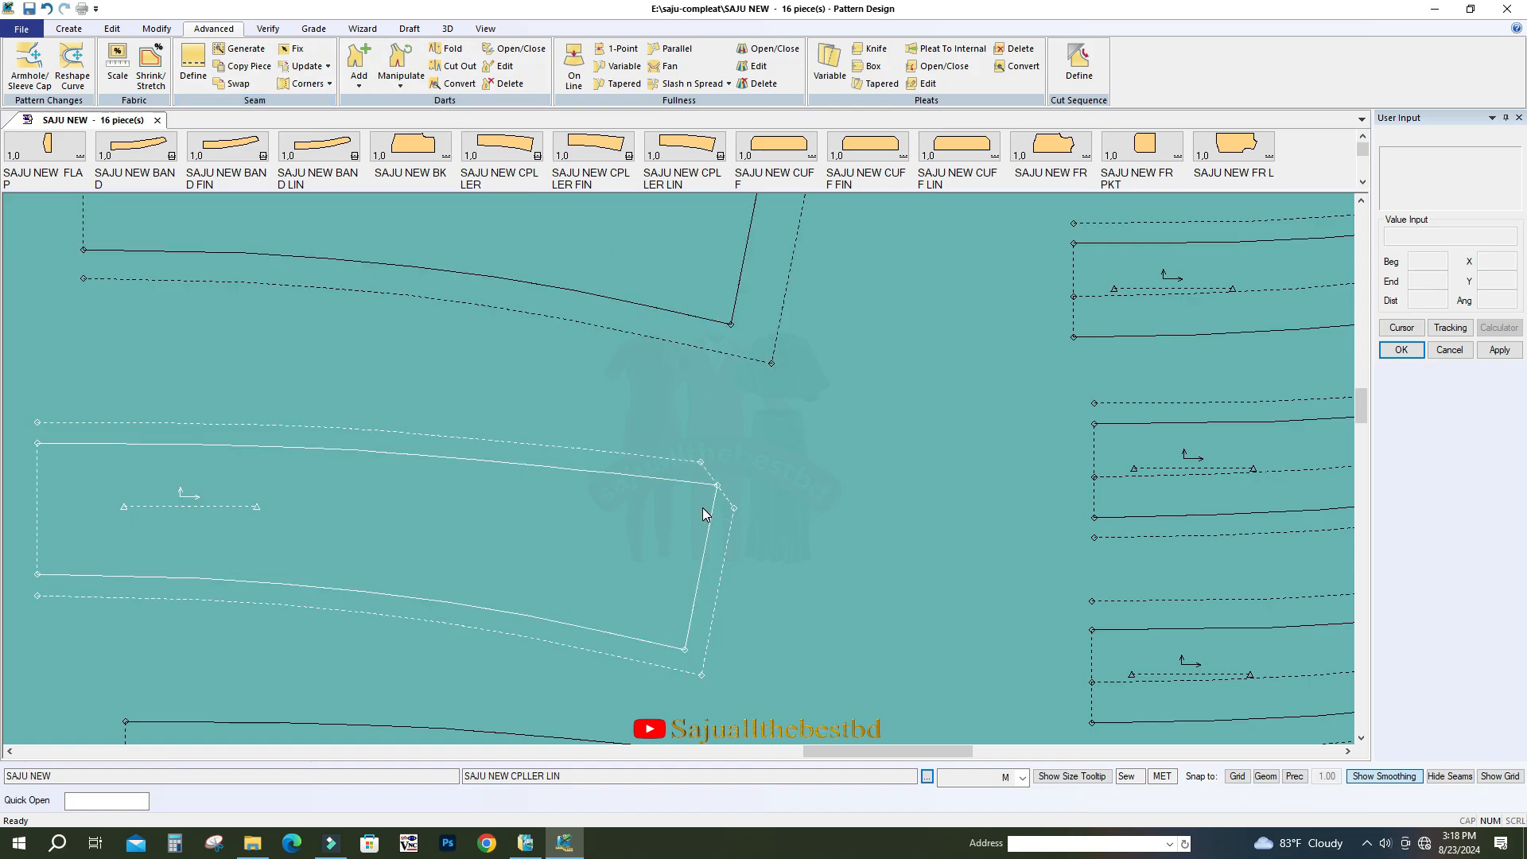
# Step: Convert the mitered upper outer corner of the SAJU NEW CPLLER LIN collar piece to a regular corner and shift the piece slightly
pyautogui.click(306, 83)
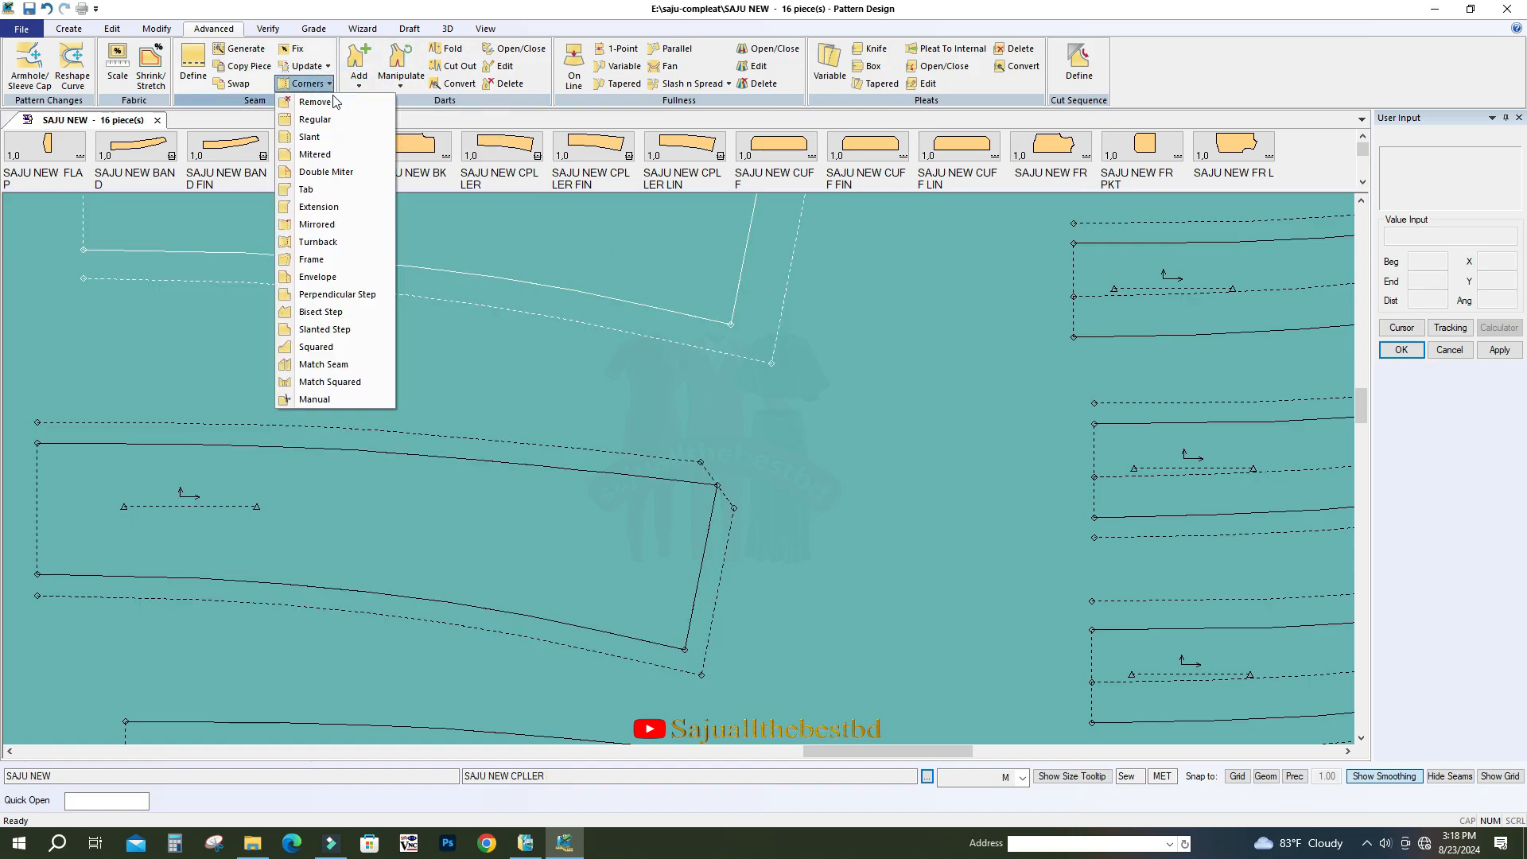
pyautogui.click(331, 121)
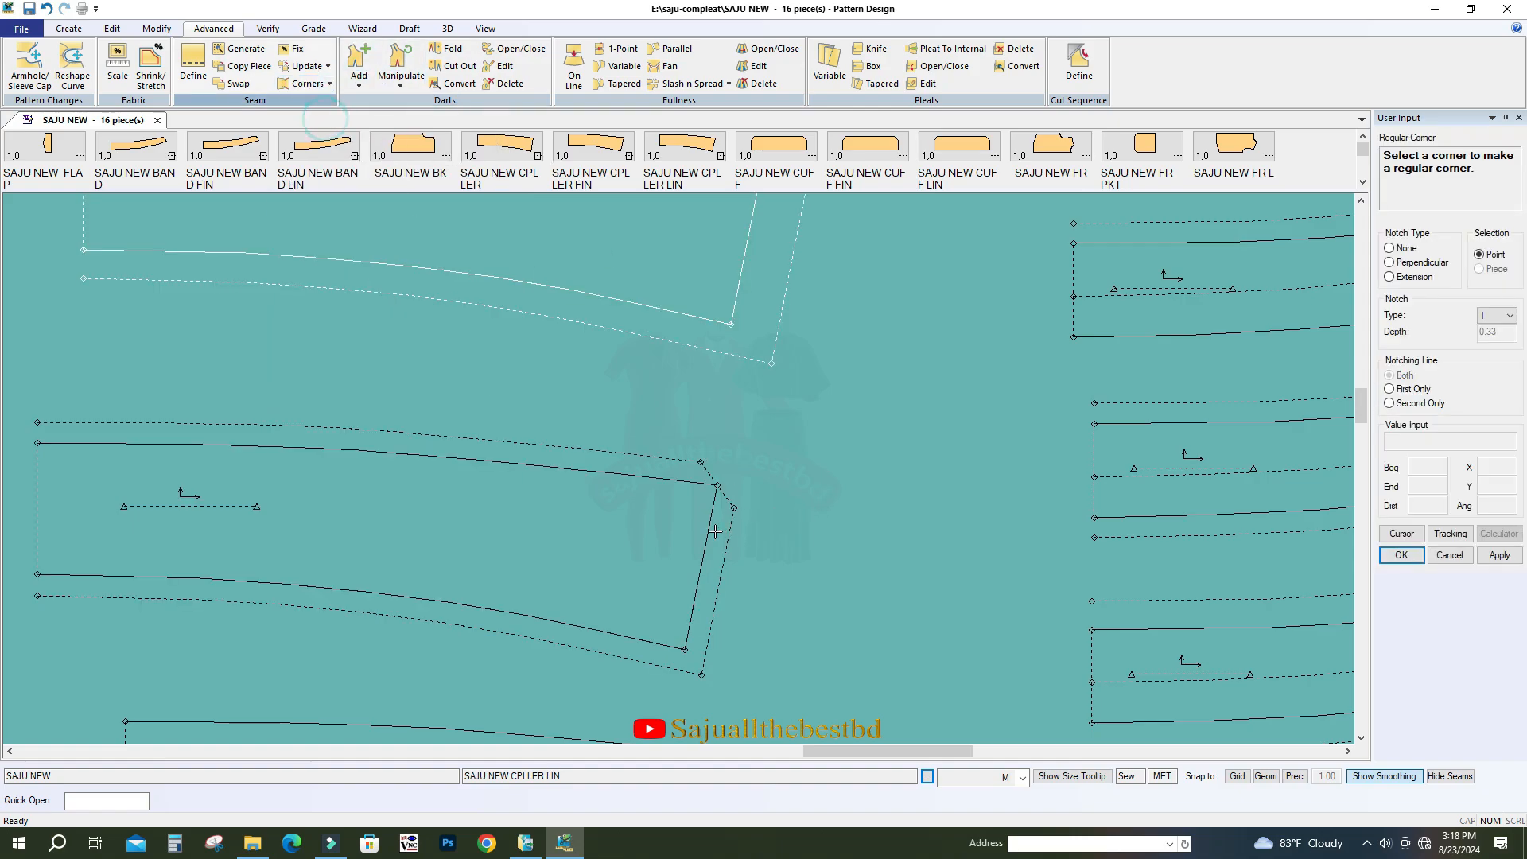
pyautogui.click(726, 493)
pyautogui.rightClick(849, 461)
pyautogui.click(849, 461)
pyautogui.moveTo(604, 527); pyautogui.dragTo(641, 509)
pyautogui.scroll(4, 780, 482)
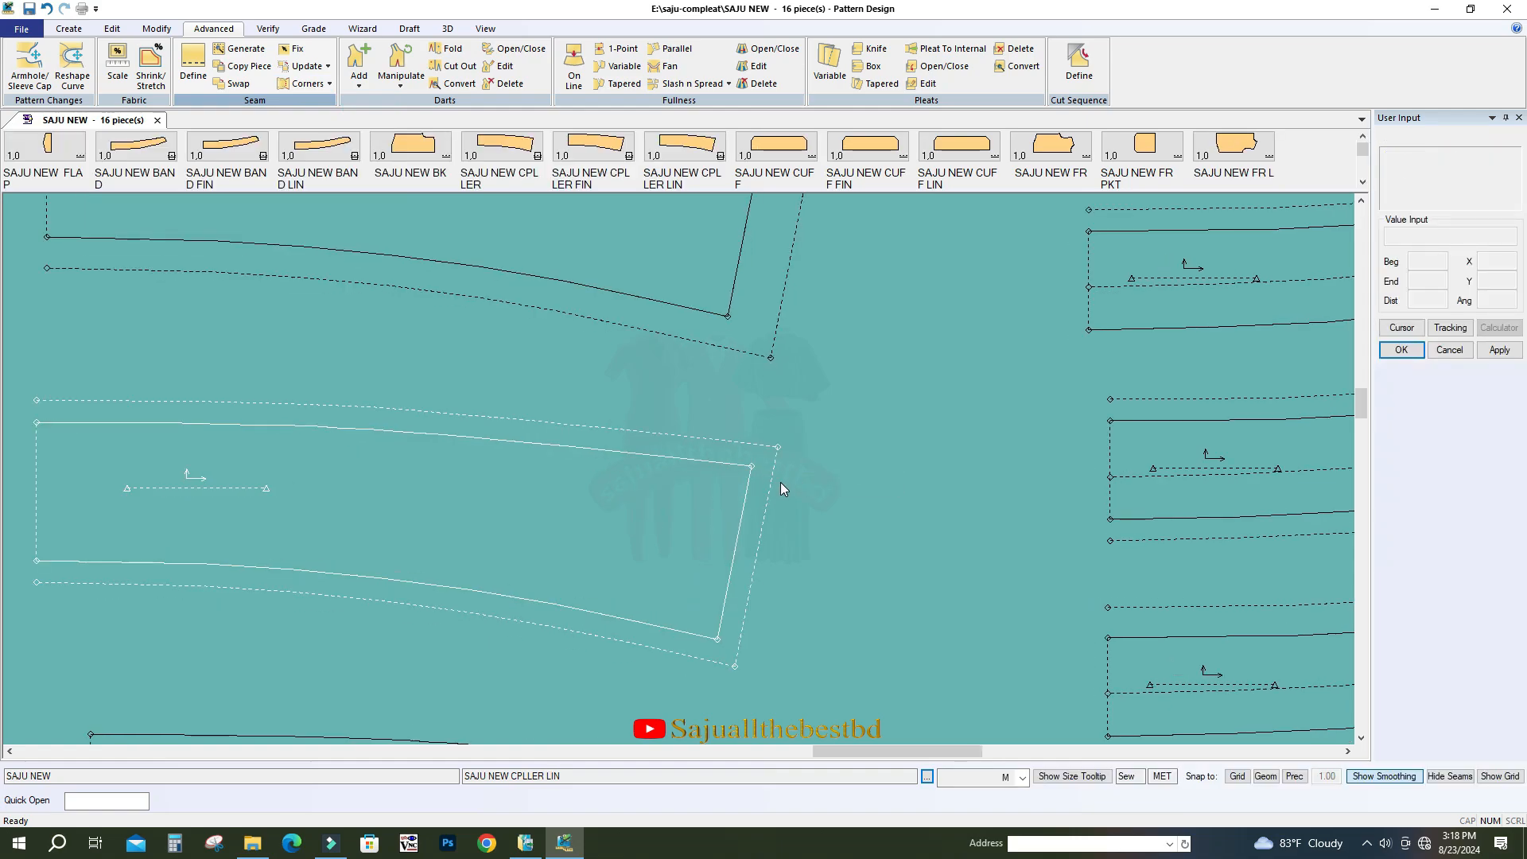
# Step: Try to apply a slant corner to the upper outer corner of the collar lining piece
pyautogui.click(306, 83)
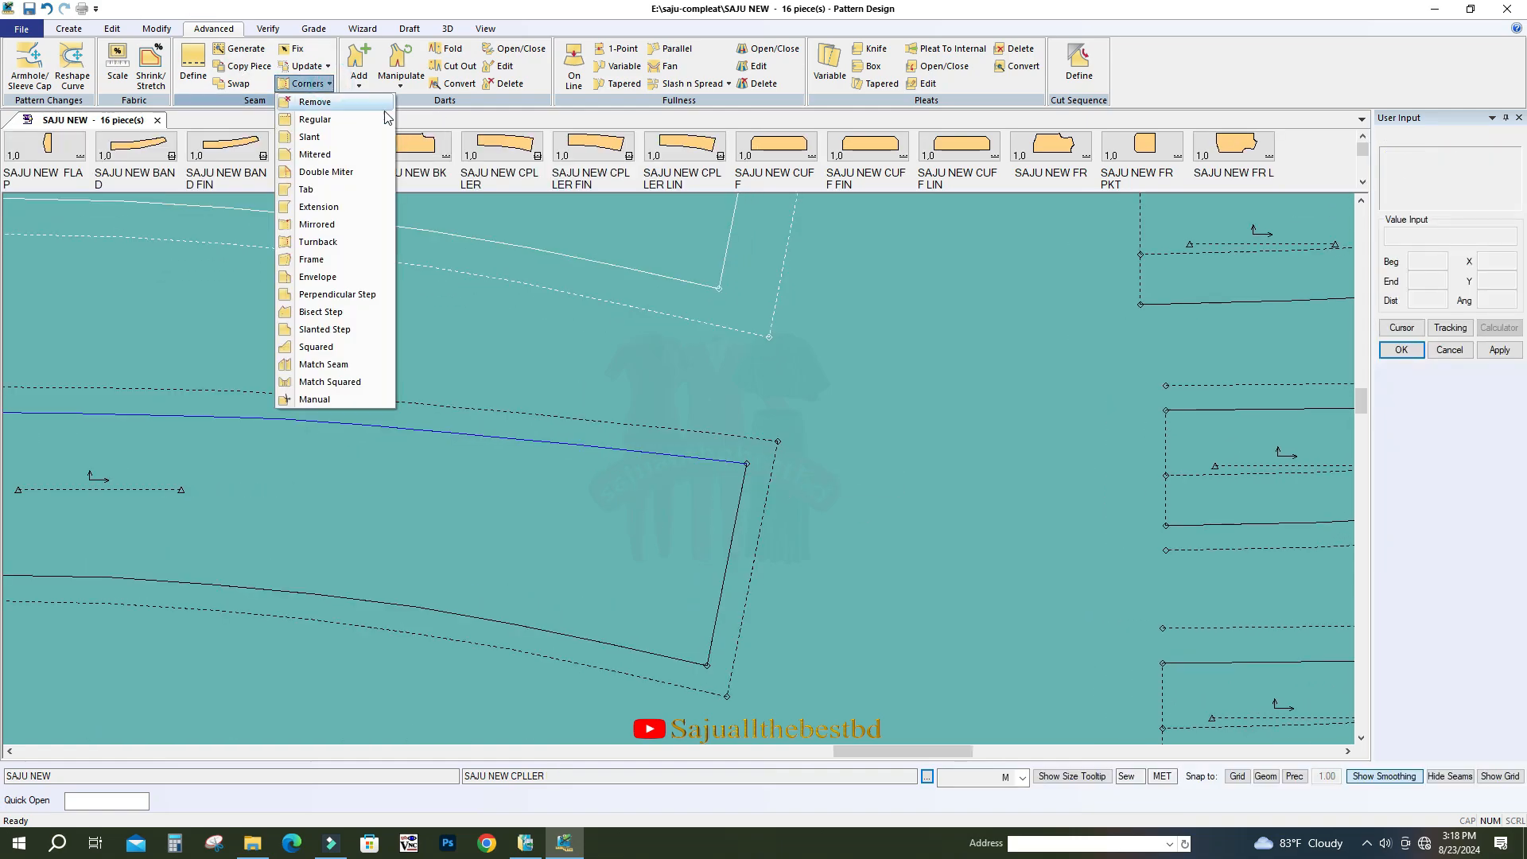
pyautogui.click(318, 137)
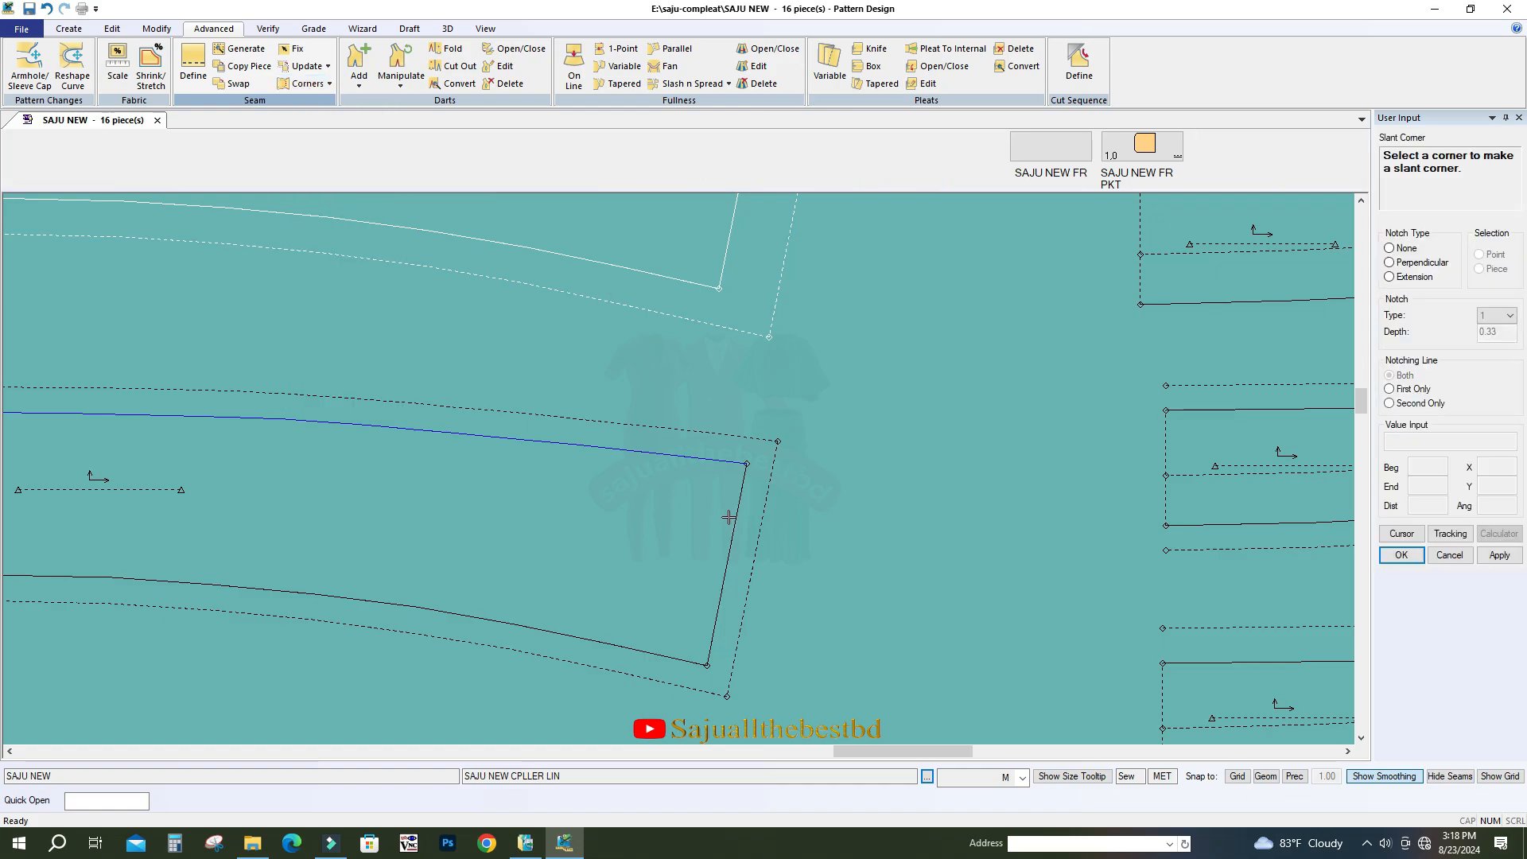
pyautogui.click(746, 466)
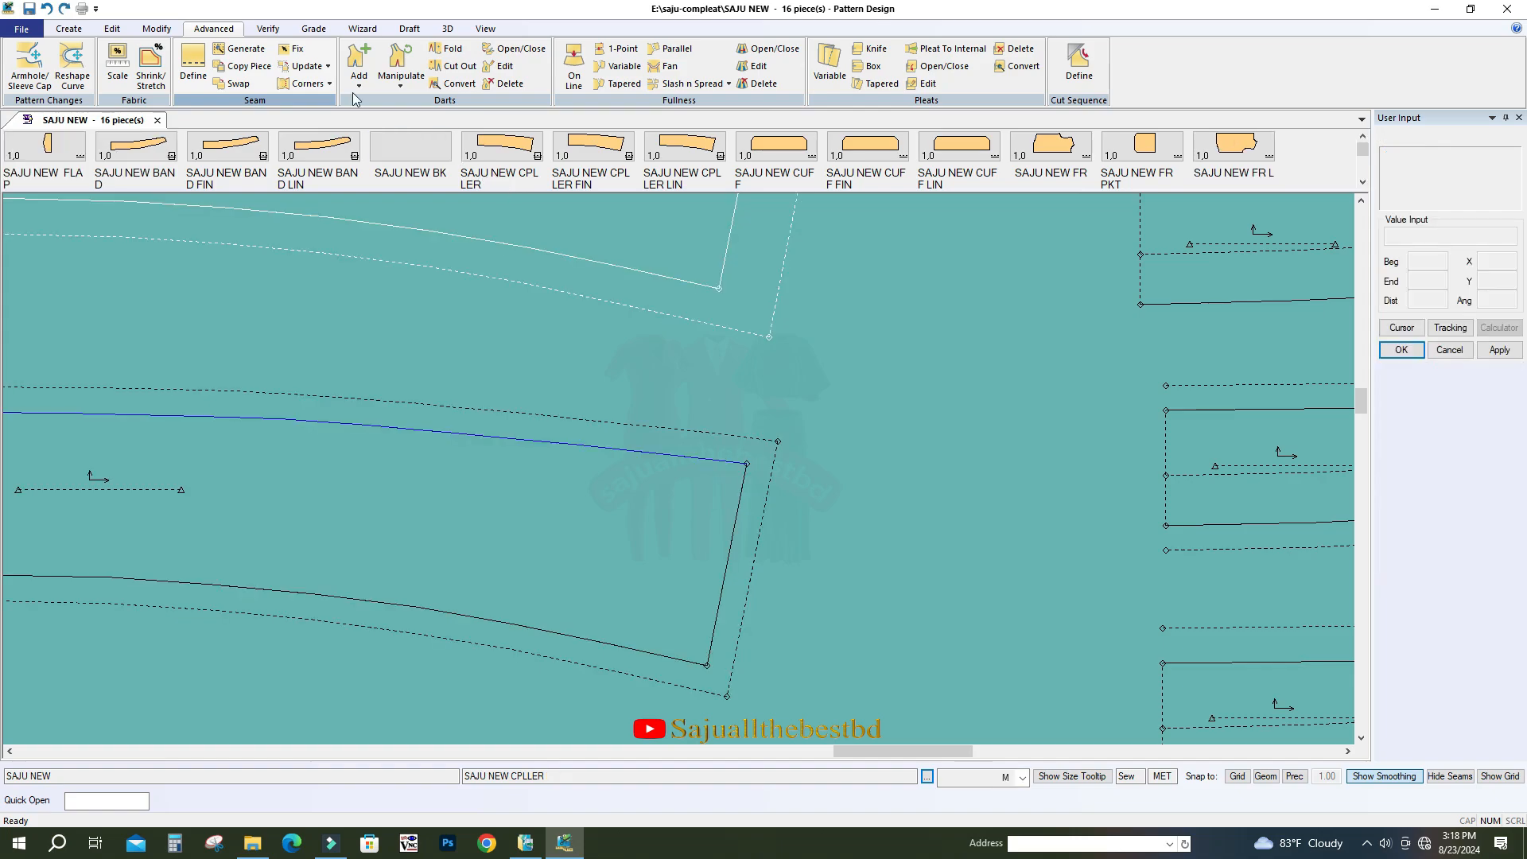
# Step: Miter the collar lining piece's upper outer seam corner so the cut passes through the sew-line corner point
pyautogui.click(326, 83)
pyautogui.click(322, 154)
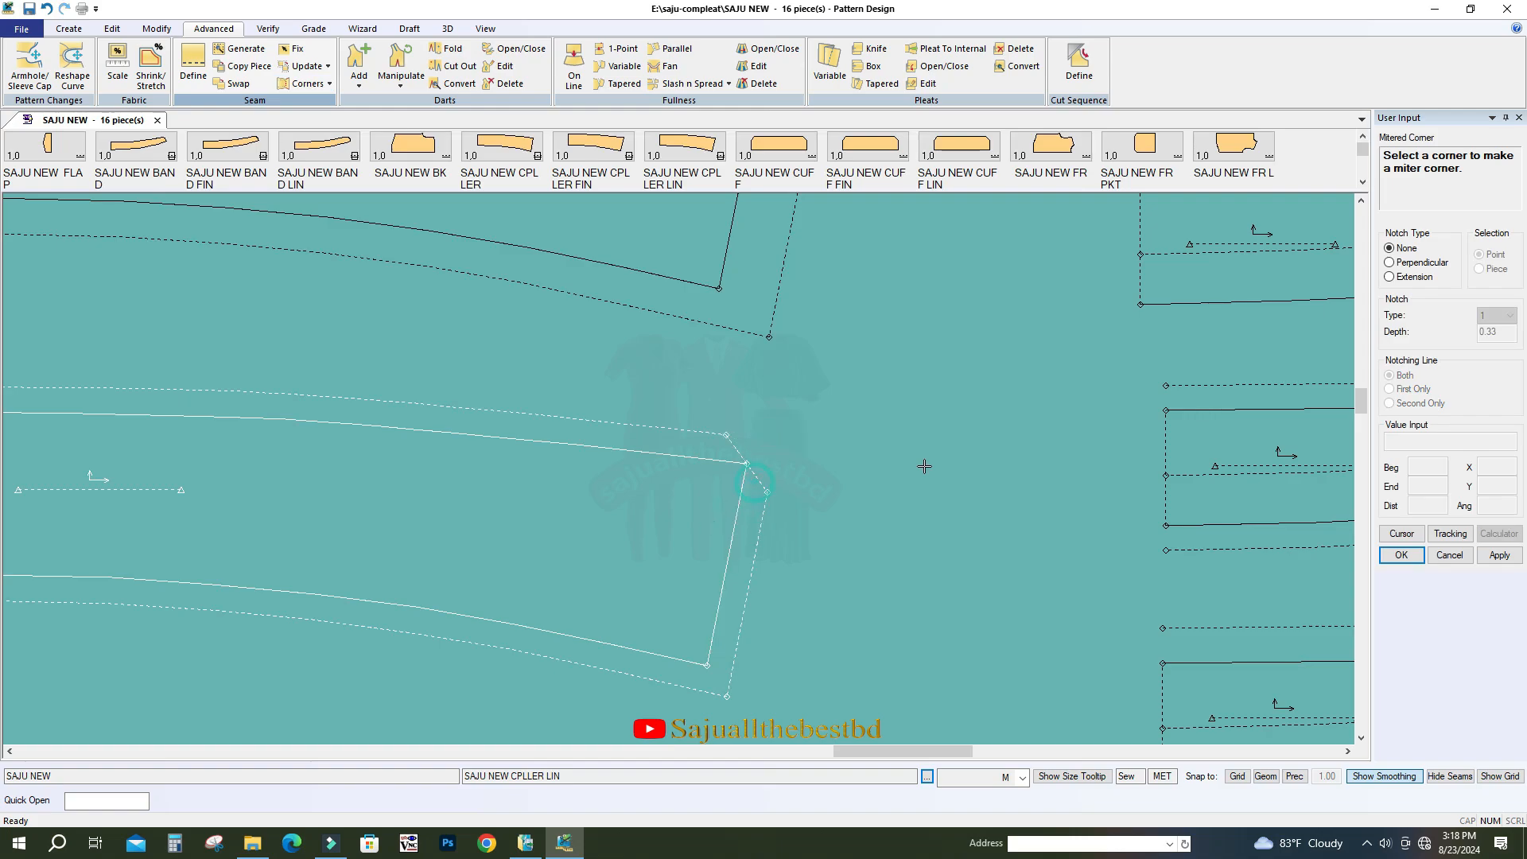
pyautogui.rightClick(861, 404)
pyautogui.click(914, 415)
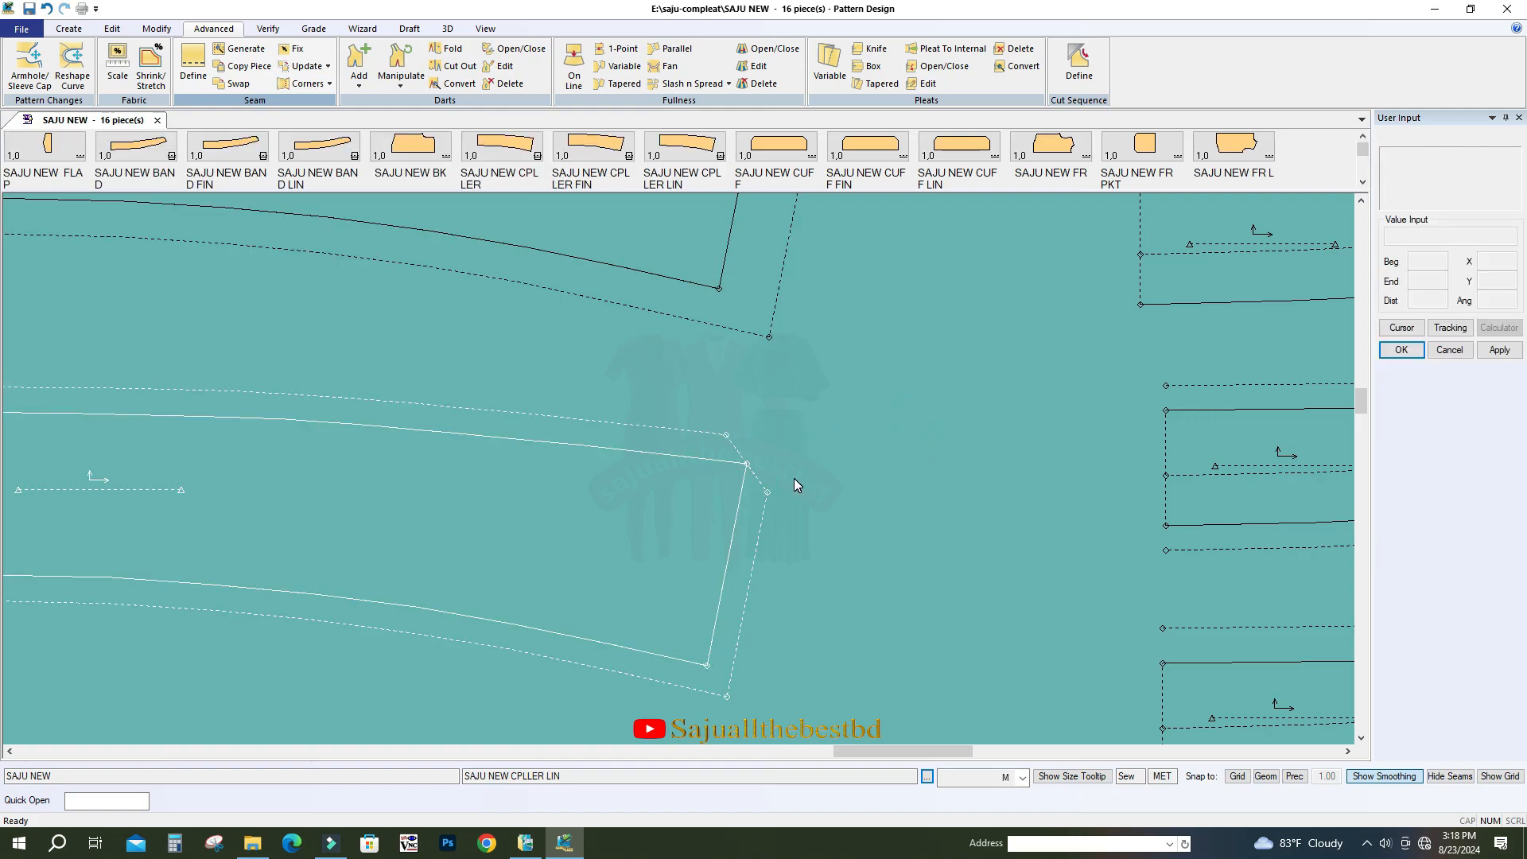
# Step: Re-miter the upper outer seam corner of the SAJU NEW CPLLER LIN collar piece by distance, cutting between the sew-line point and the seam corner
pyautogui.click(328, 83)
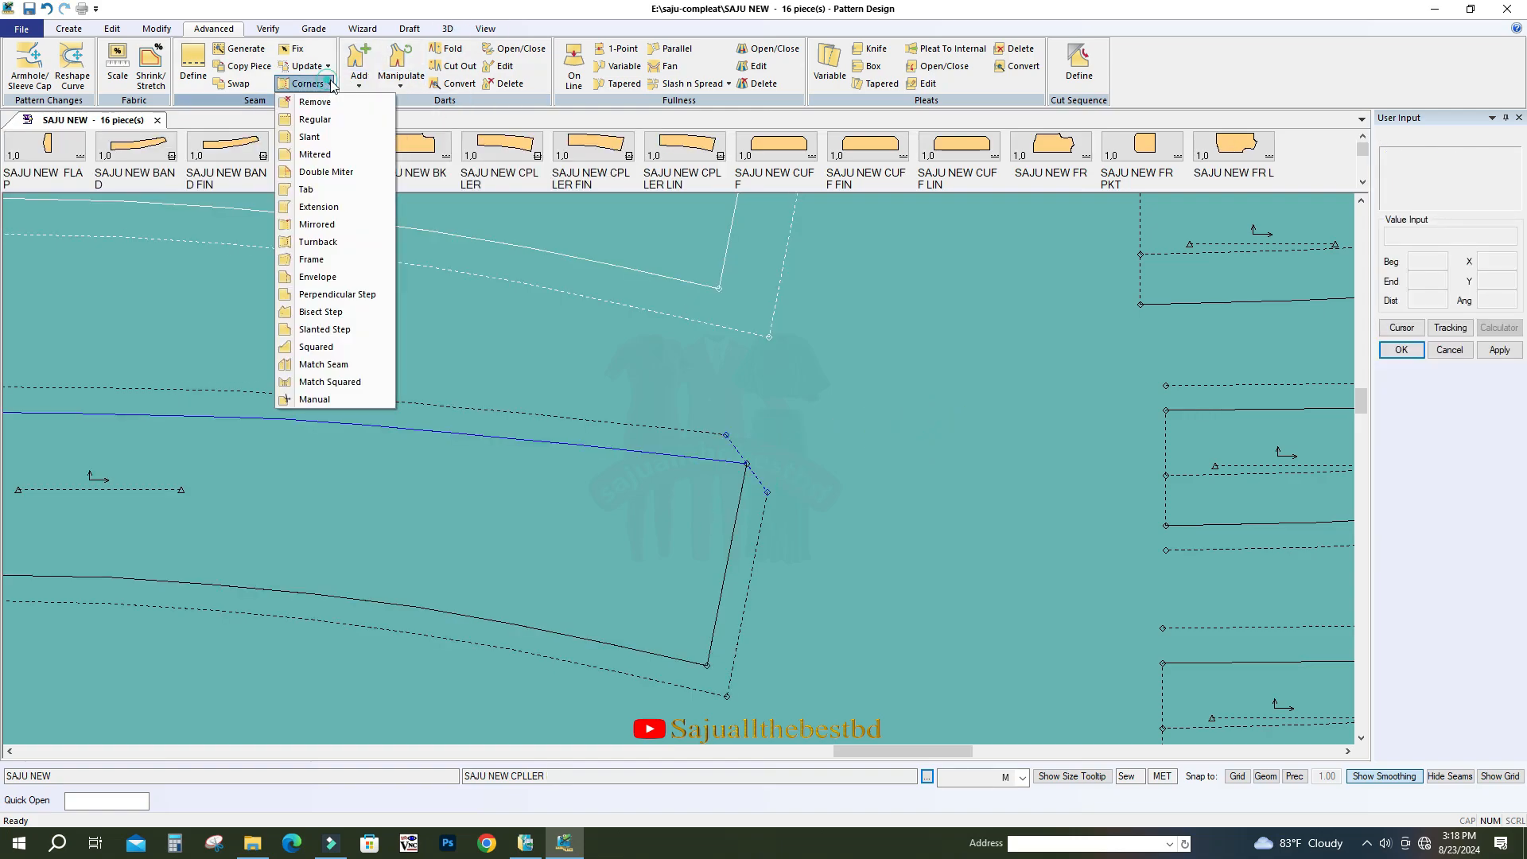
pyautogui.click(322, 155)
pyautogui.click(747, 464)
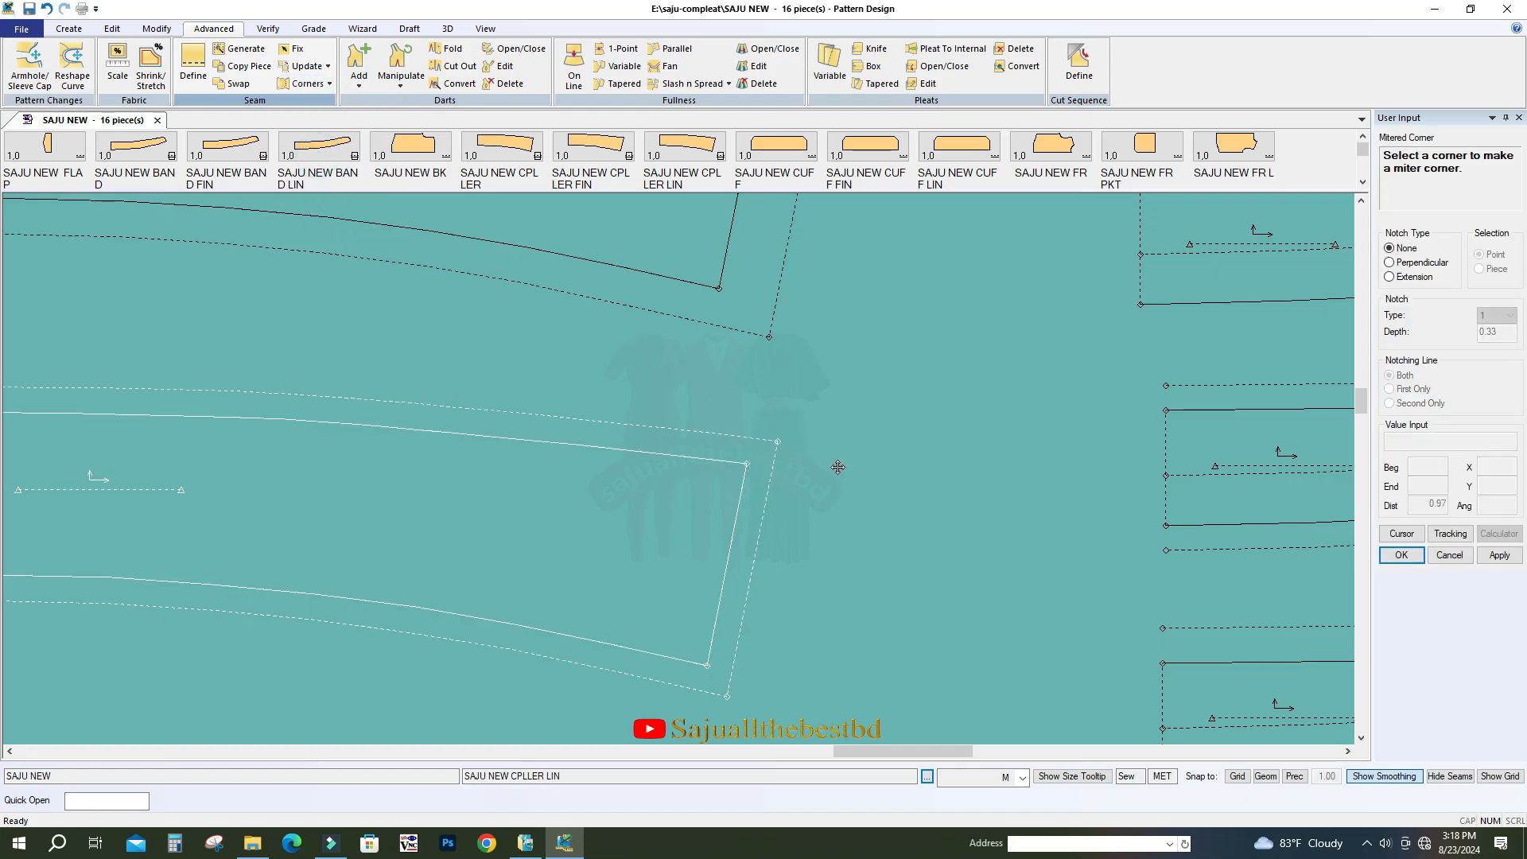
pyautogui.click(1402, 534)
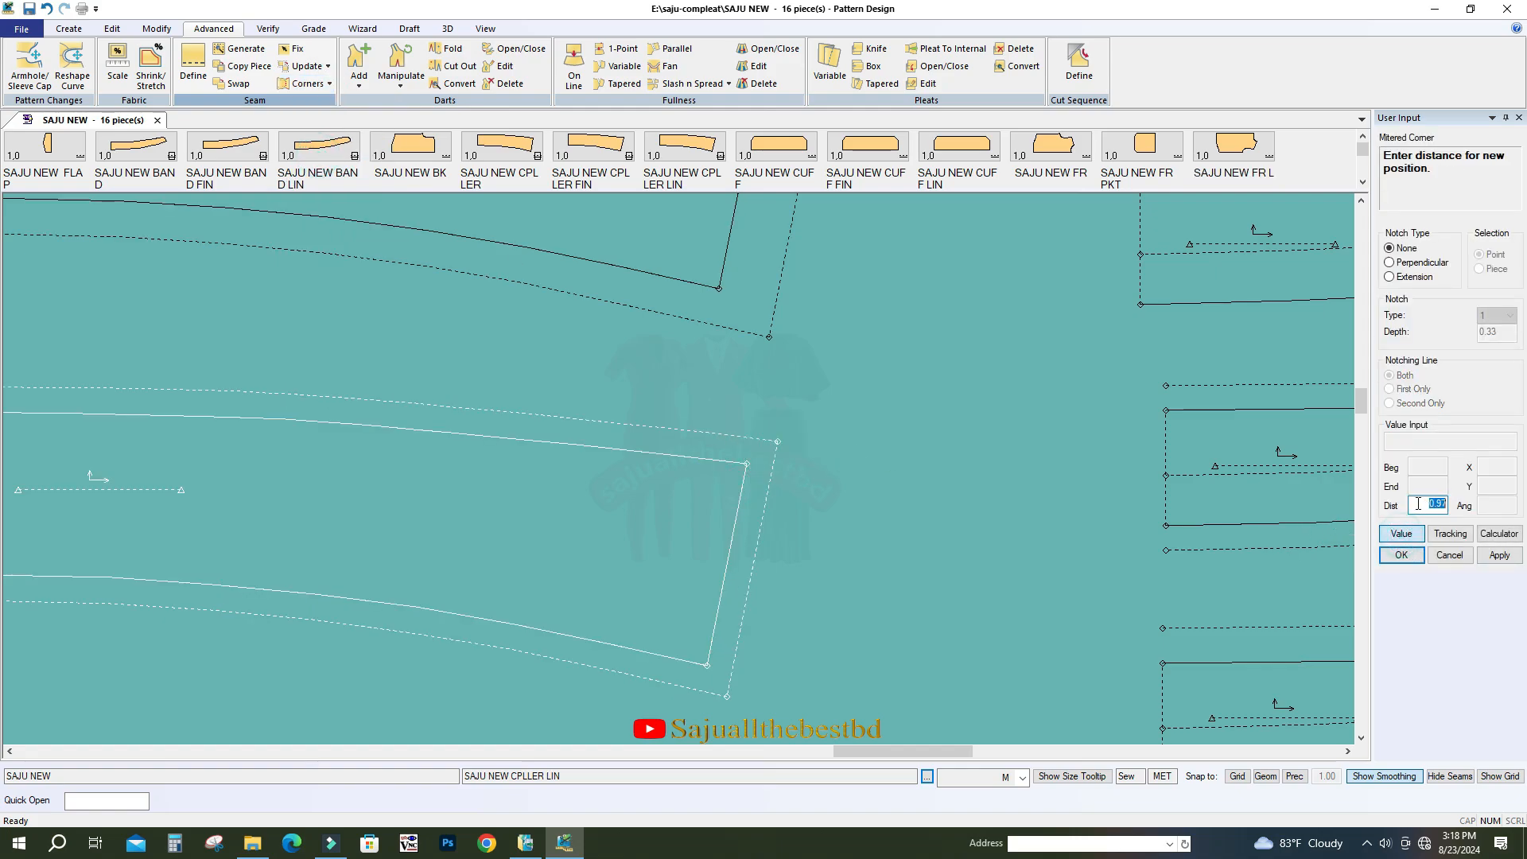
pyautogui.write('5')
pyautogui.click(1499, 555)
pyautogui.click(1402, 556)
pyautogui.scroll(3, 803, 461)
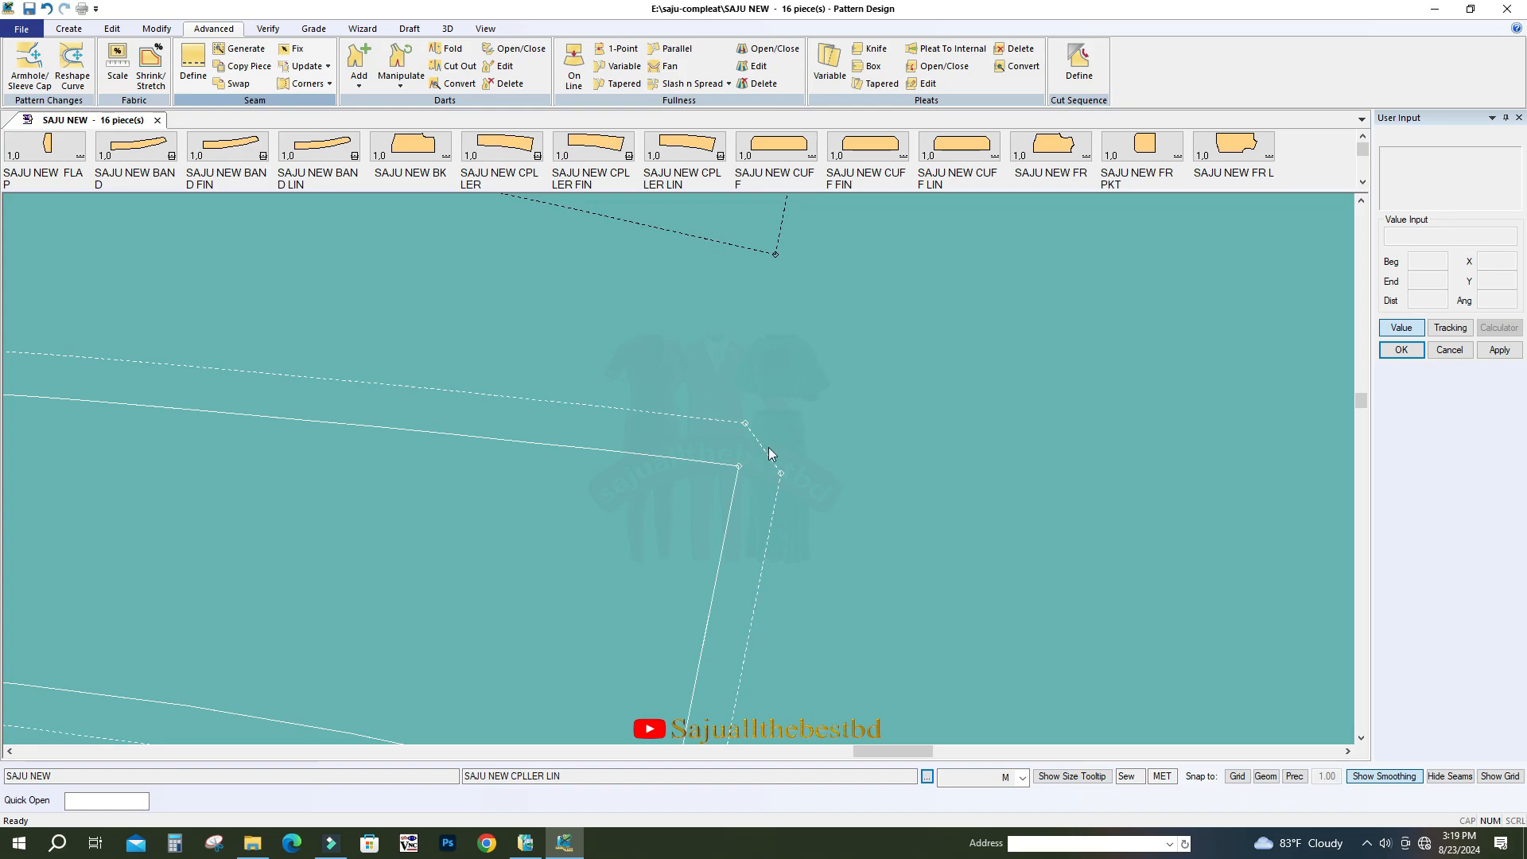
# Step: Move the SAJU NEW YK yoke piece away from the back piece and shift the SAJU NEW BK piece slightly
pyautogui.scroll(-5, 768, 454)
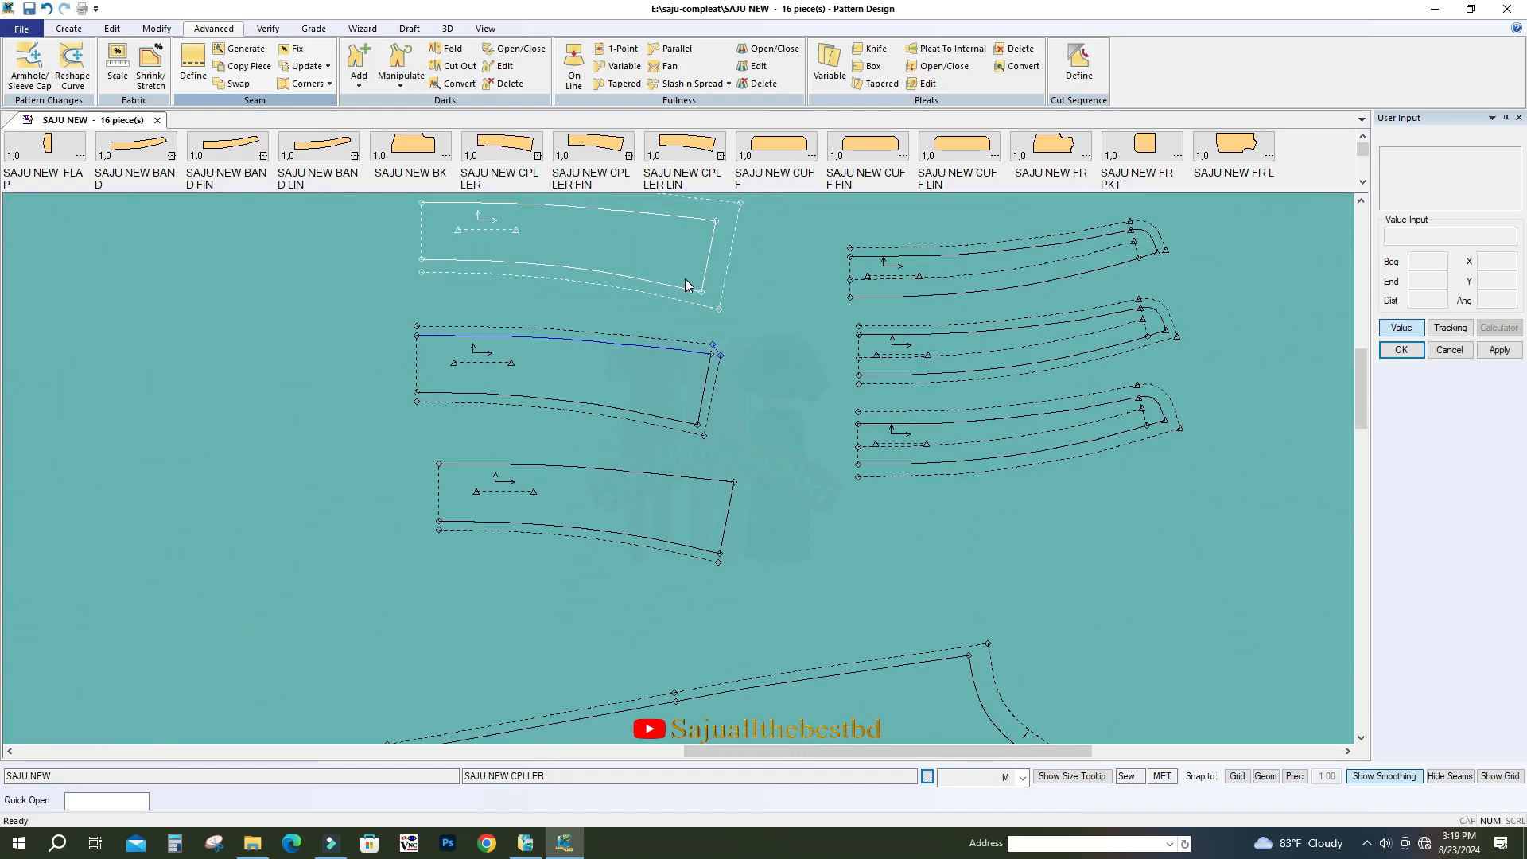
pyautogui.scroll(-3, 685, 283)
pyautogui.scroll(5, 602, 489)
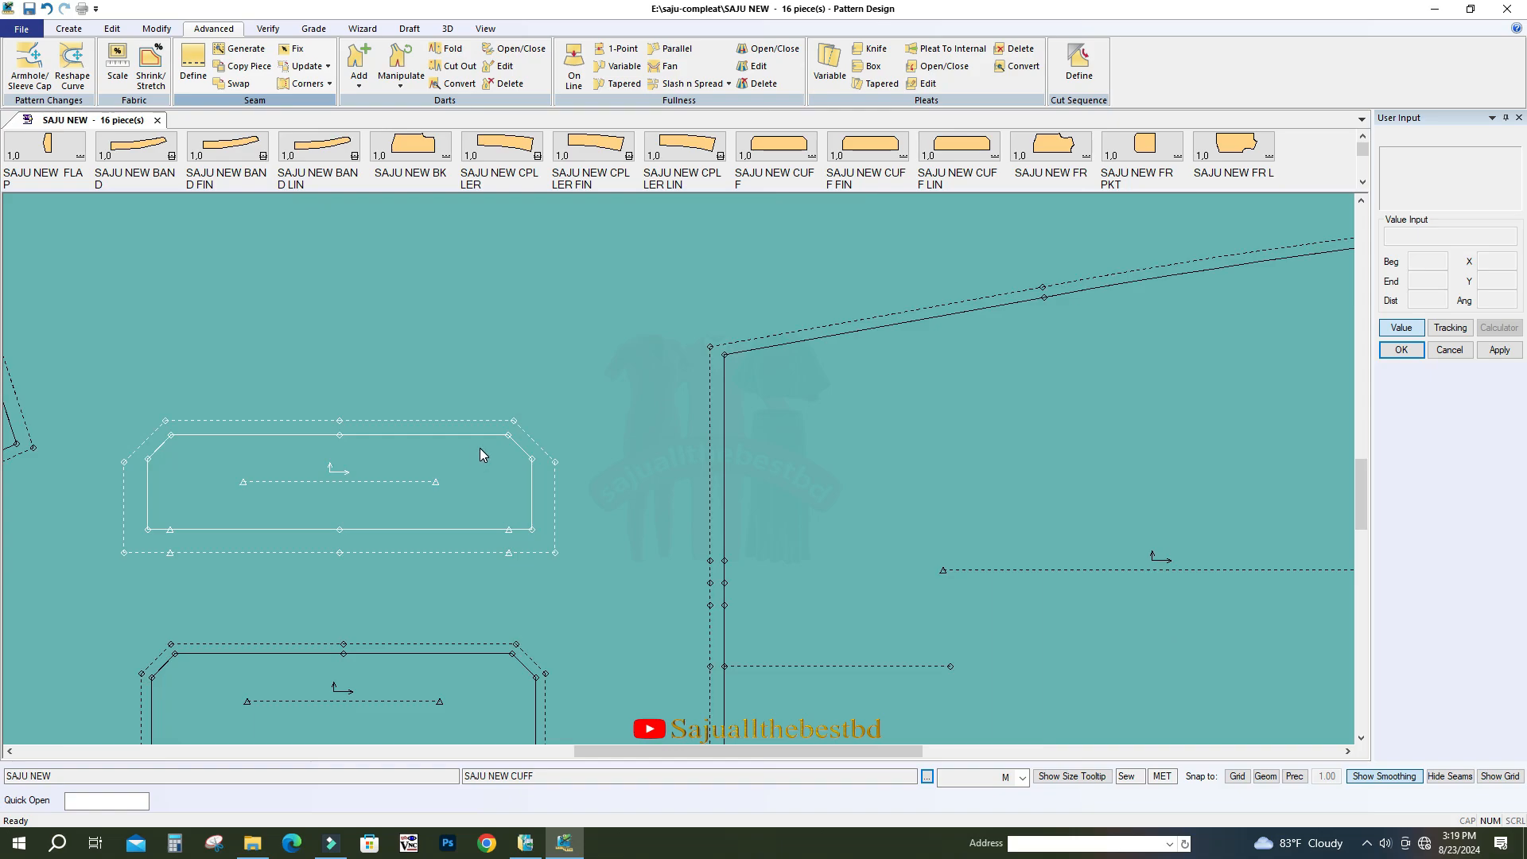
pyautogui.scroll(-3, 538, 447)
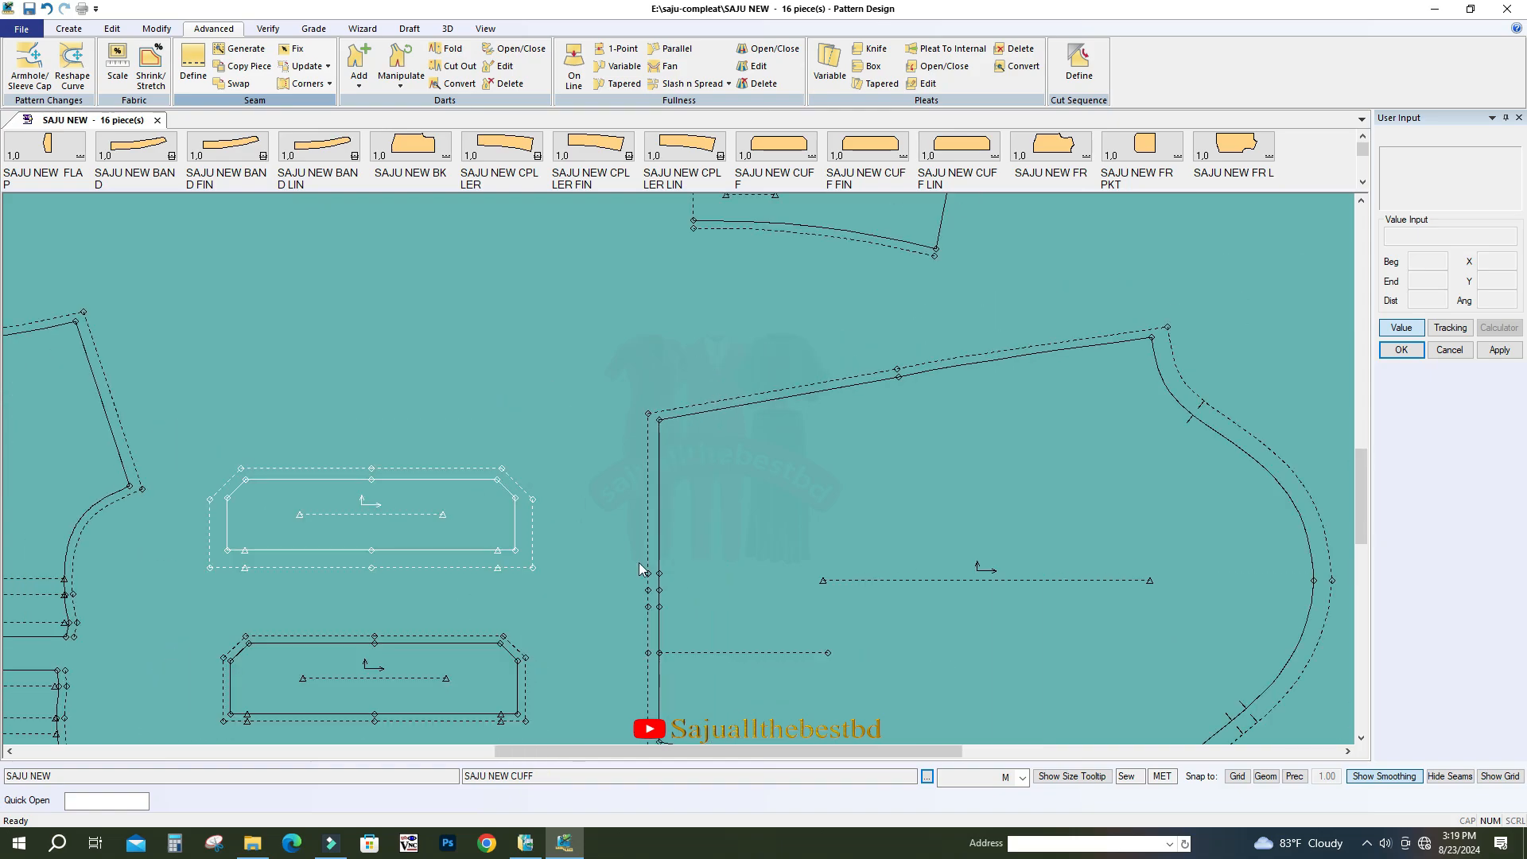
pyautogui.scroll(-6, 571, 556)
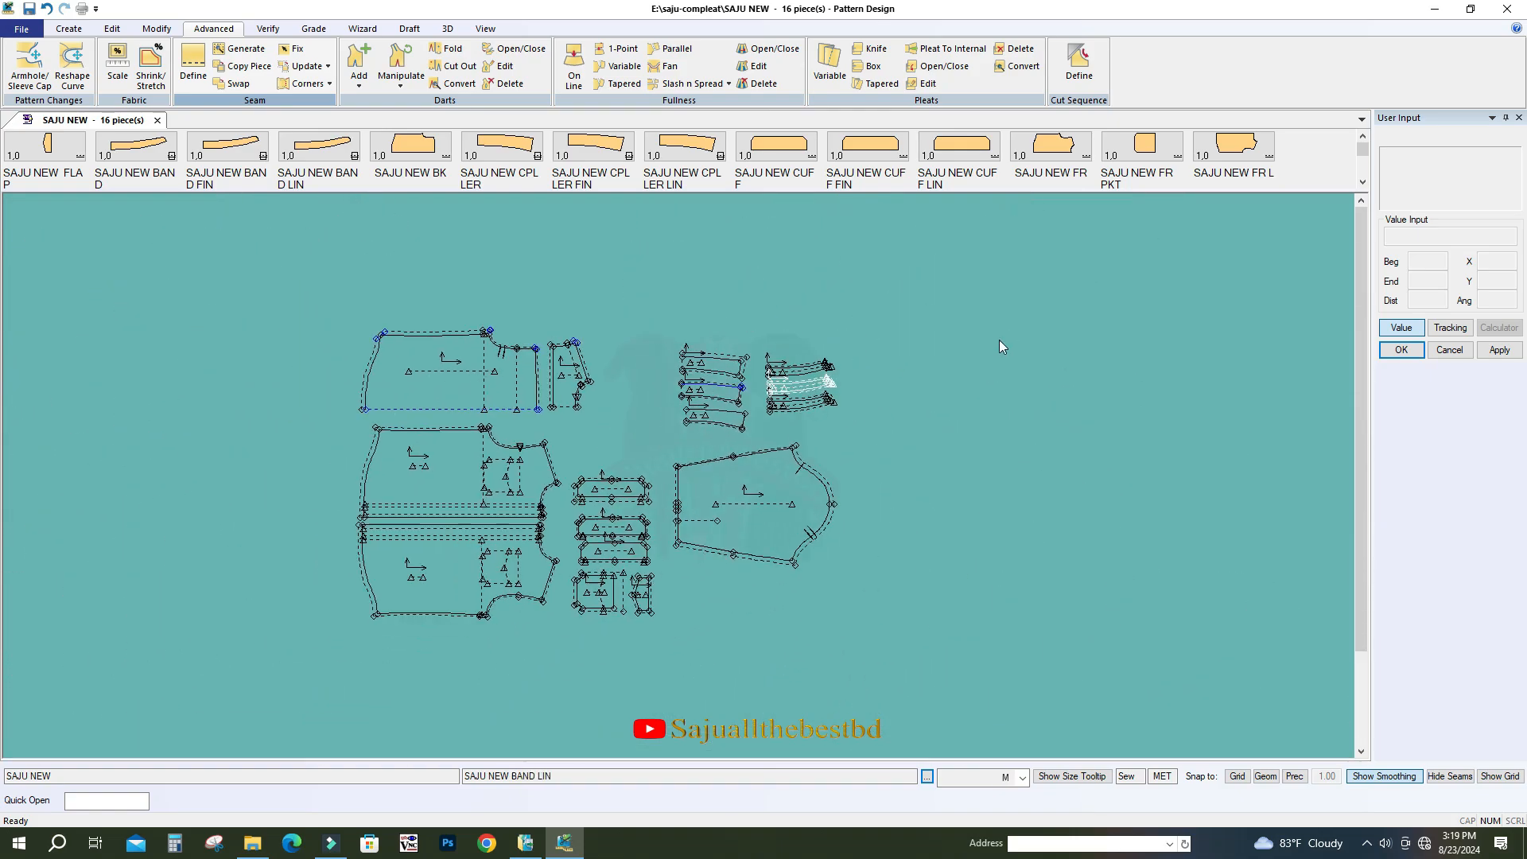
pyautogui.click(490, 341)
pyautogui.scroll(3, 490, 341)
pyautogui.click(608, 413)
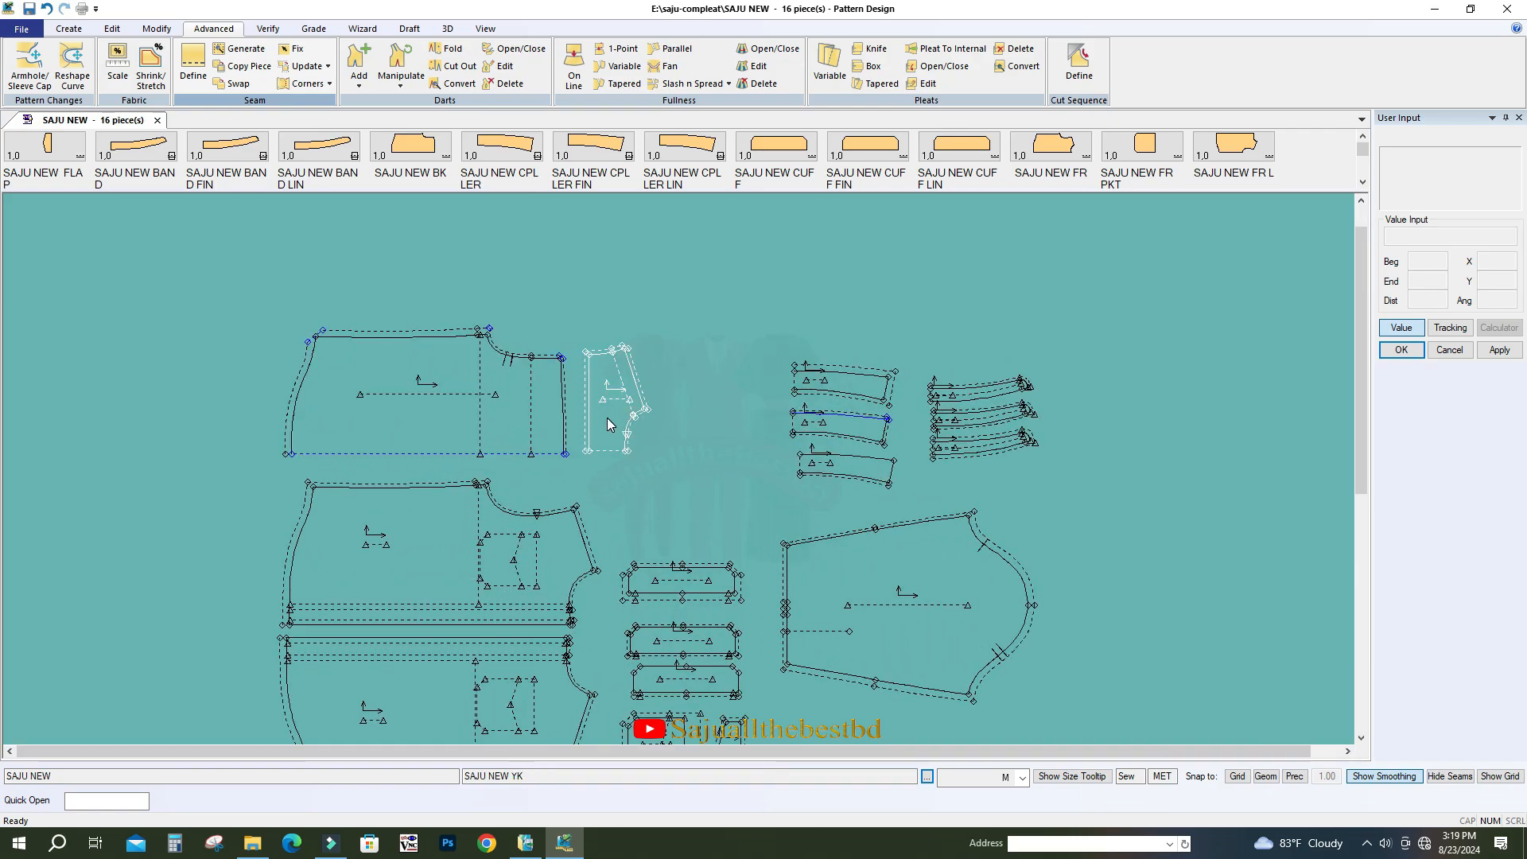
pyautogui.click(493, 418)
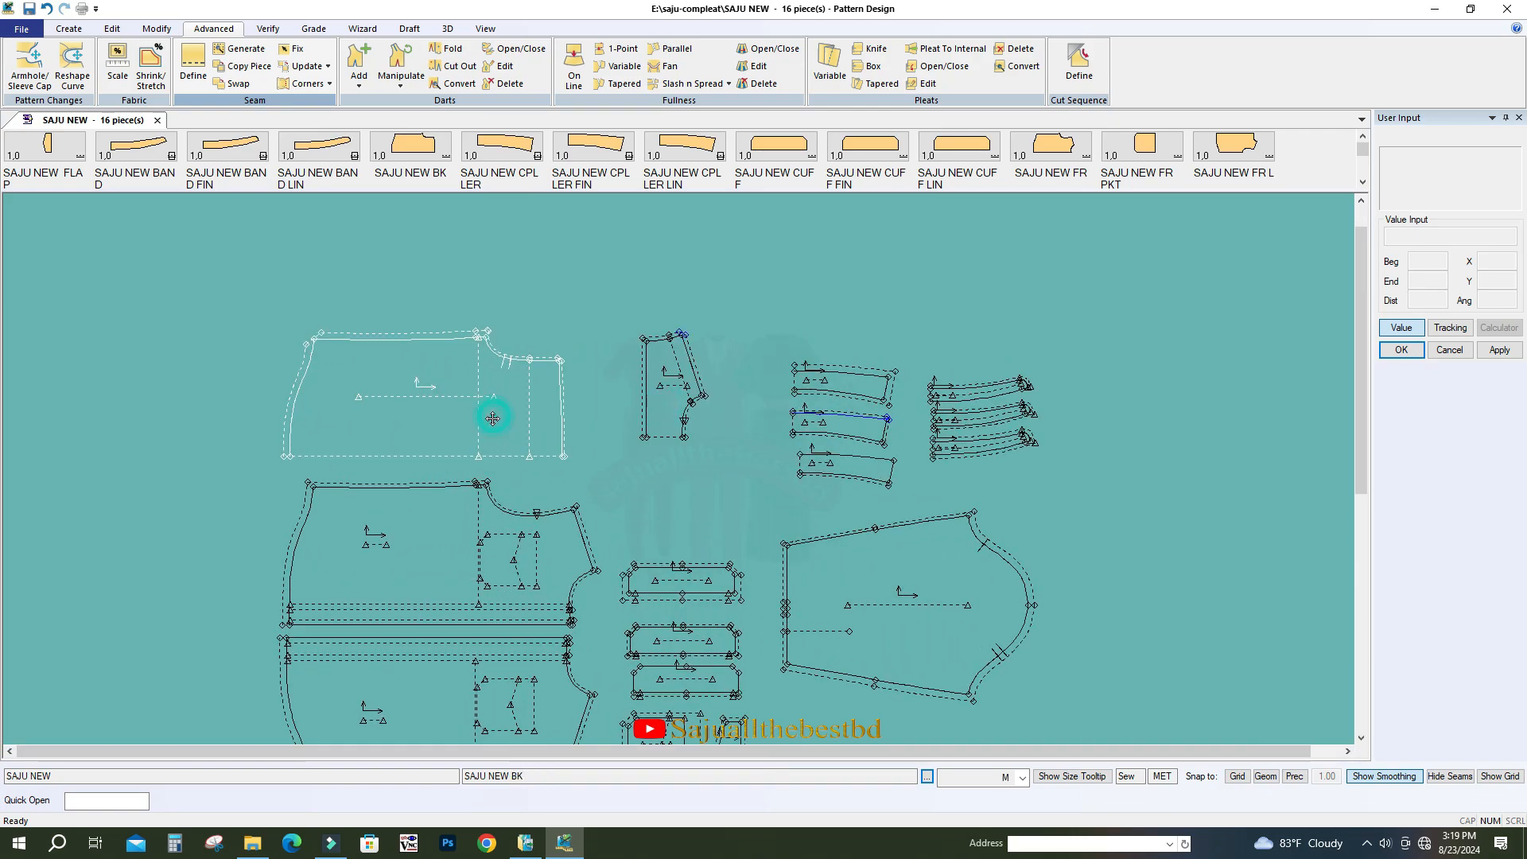
pyautogui.click(307, 83)
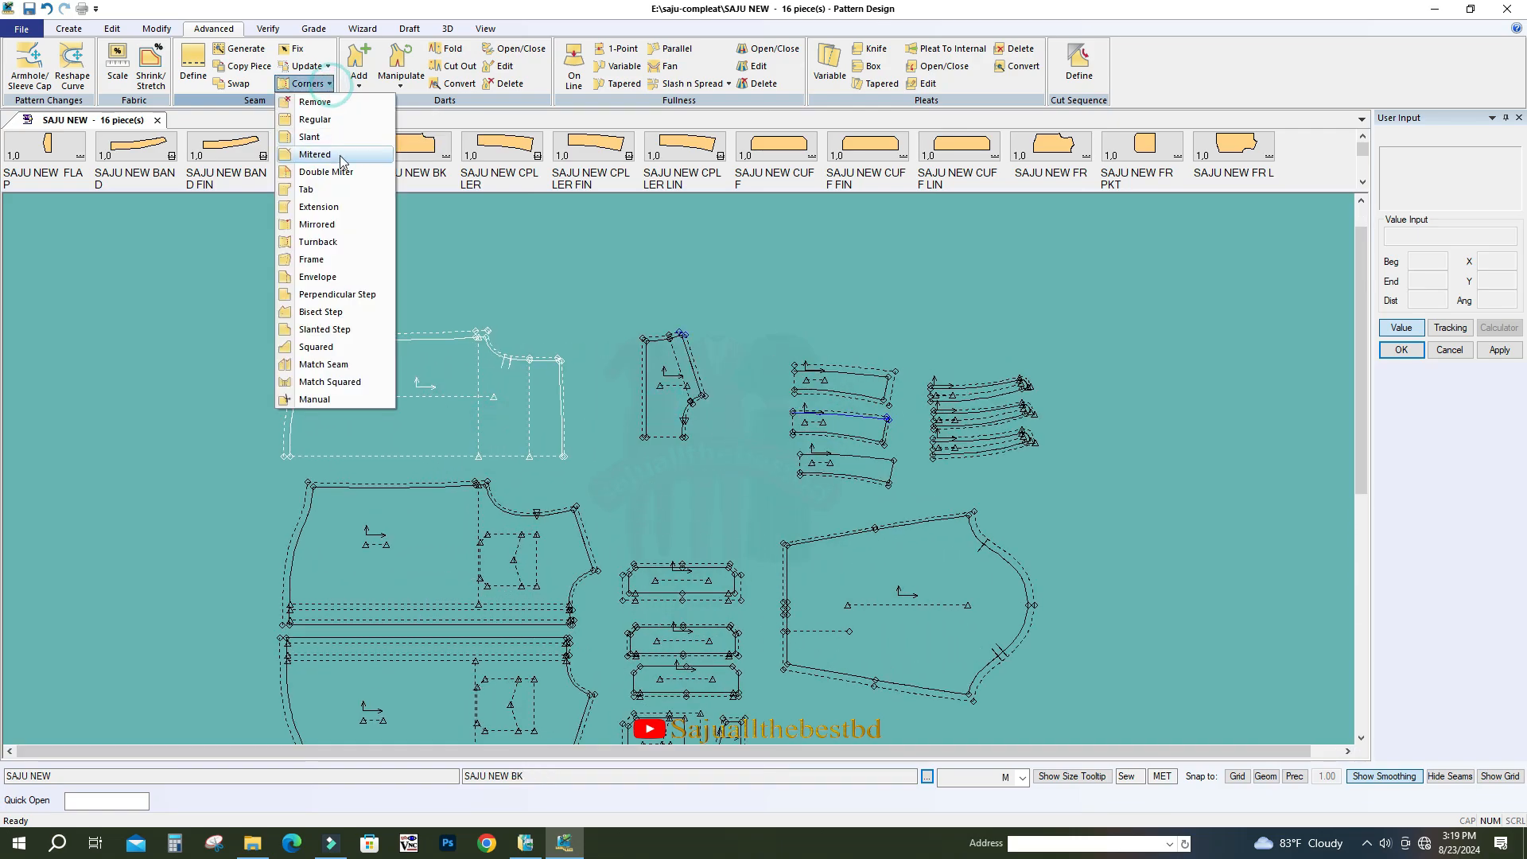
pyautogui.click(515, 11)
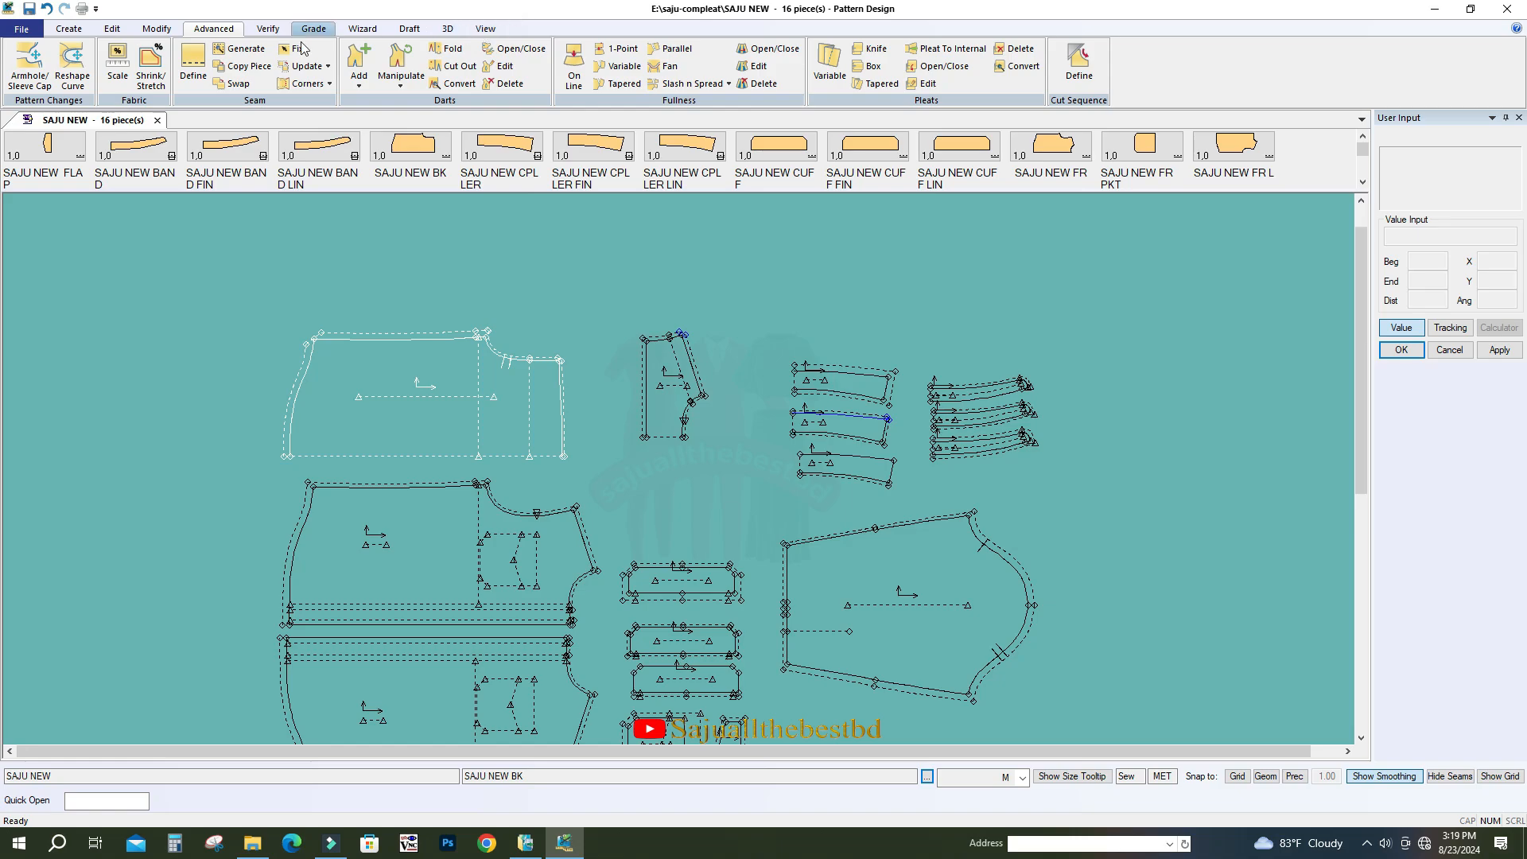
pyautogui.click(328, 83)
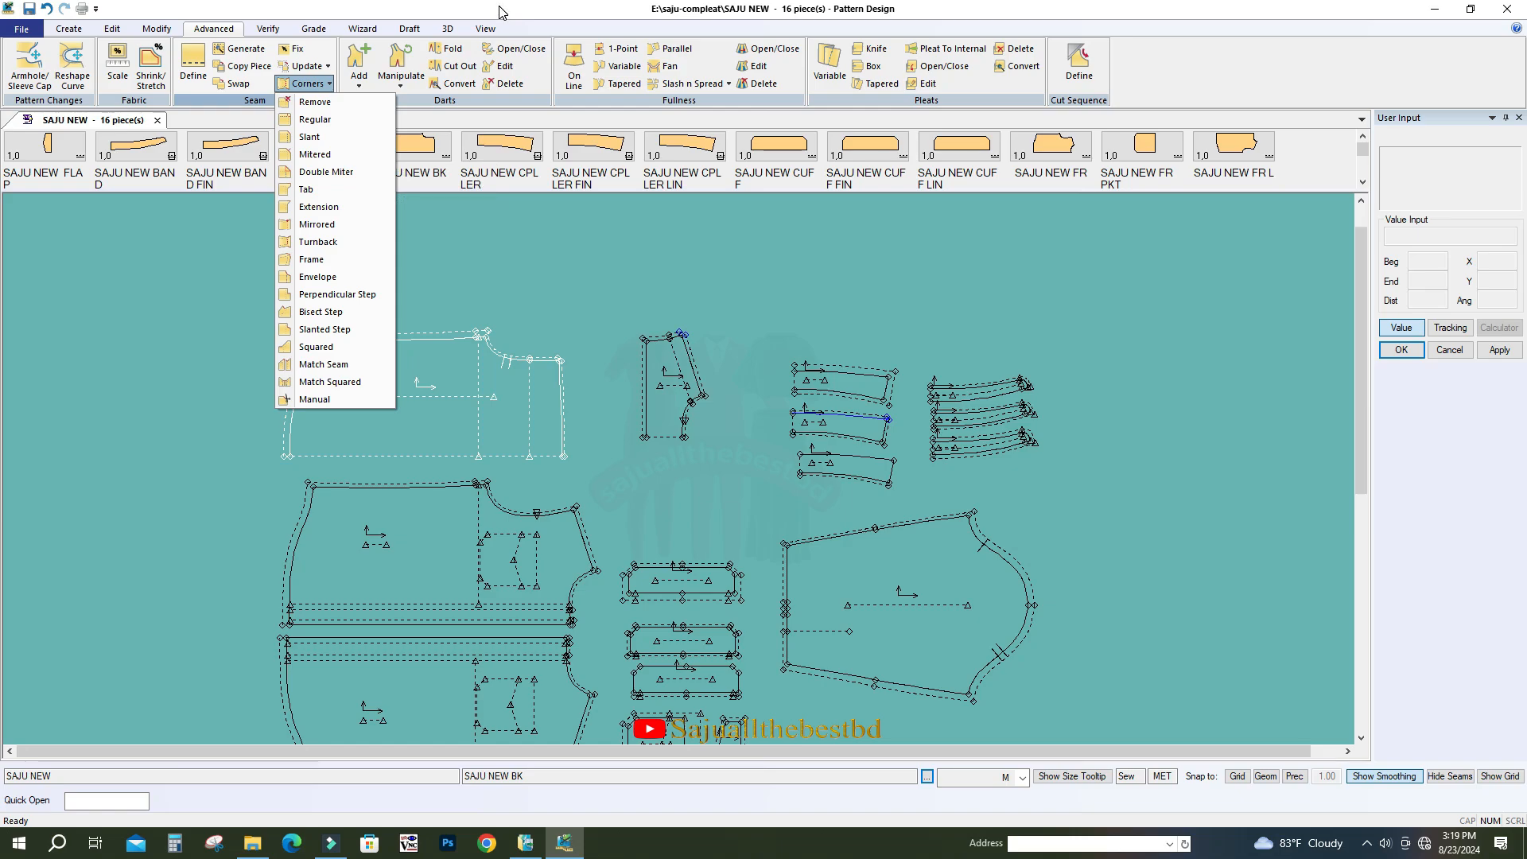
pyautogui.click(1204, 90)
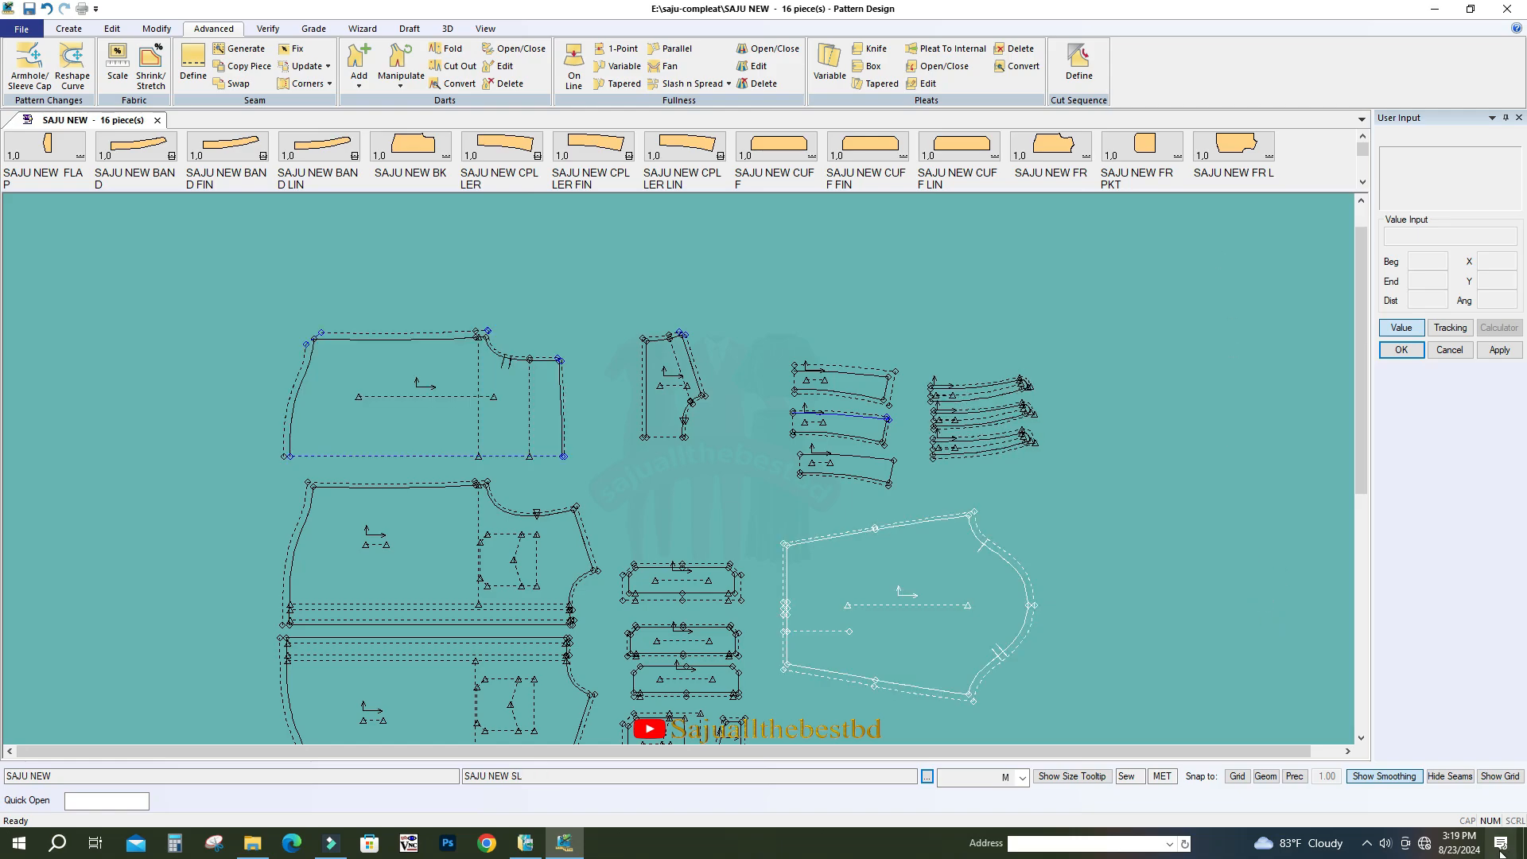
pyautogui.click(1366, 843)
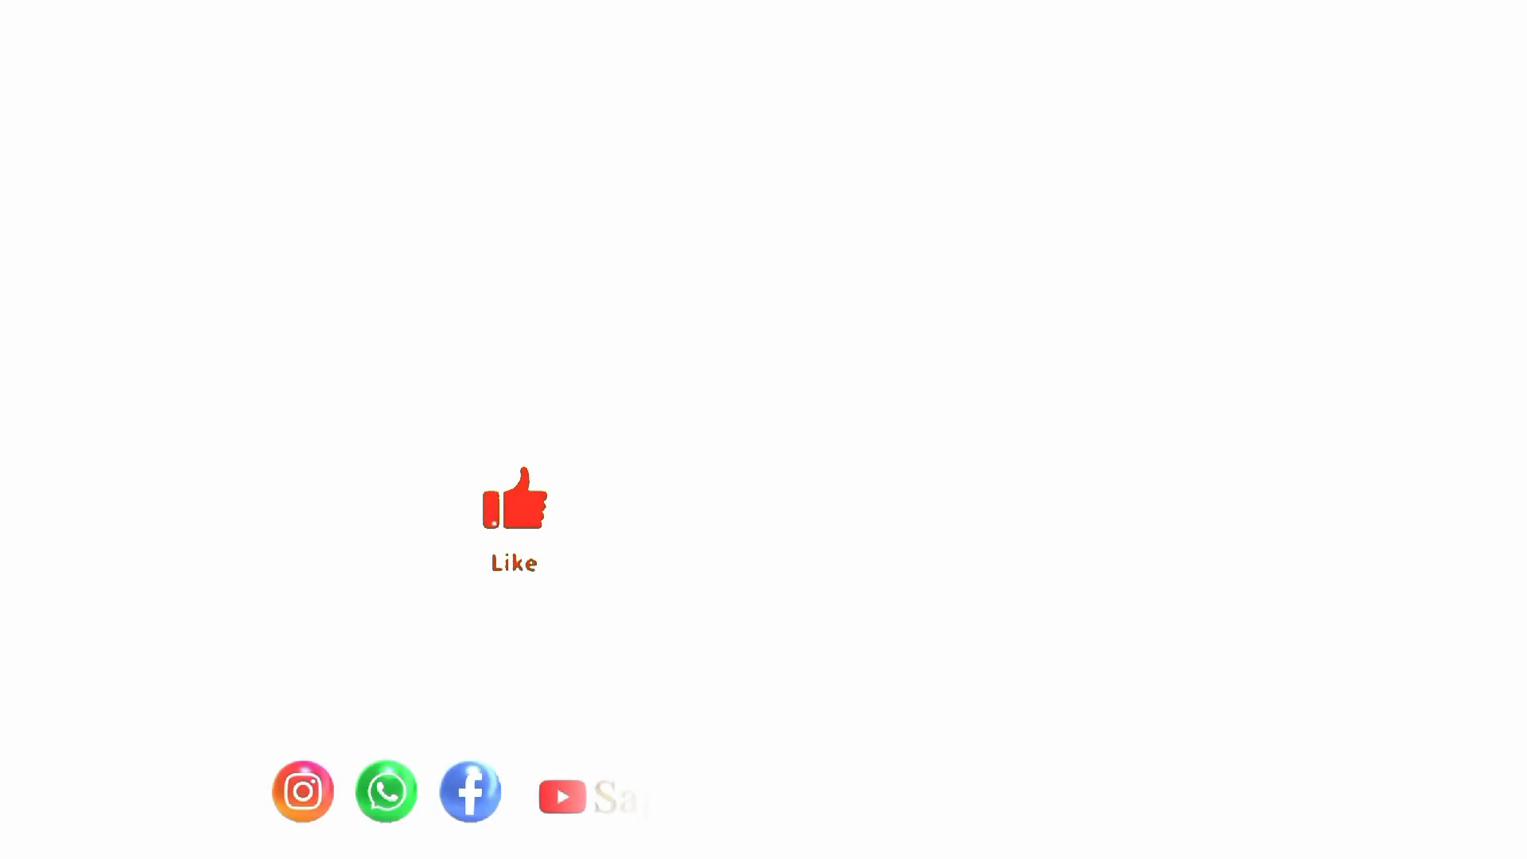